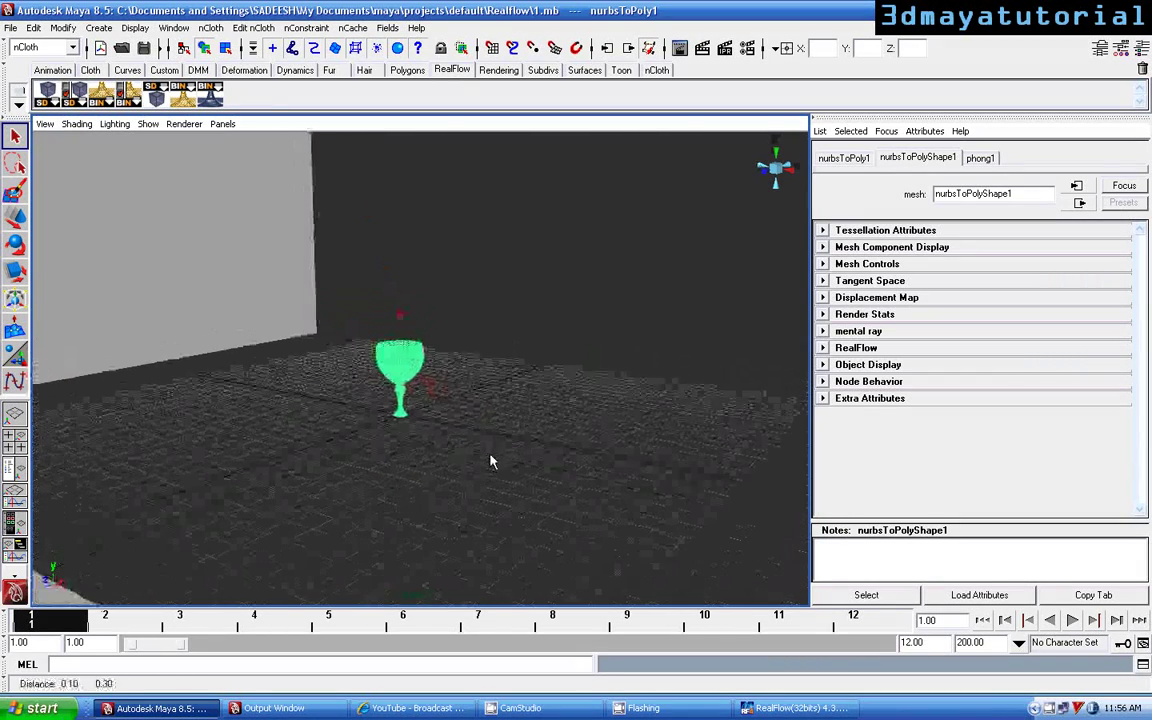
Import the RealFlow BIN mesh sequence starting at Mesh0100000 from the images folder, keeping the default sequence options
{"action": "scroll", "coordinate": [490, 461], "scroll_direction": "up", "scroll_amount": 8}
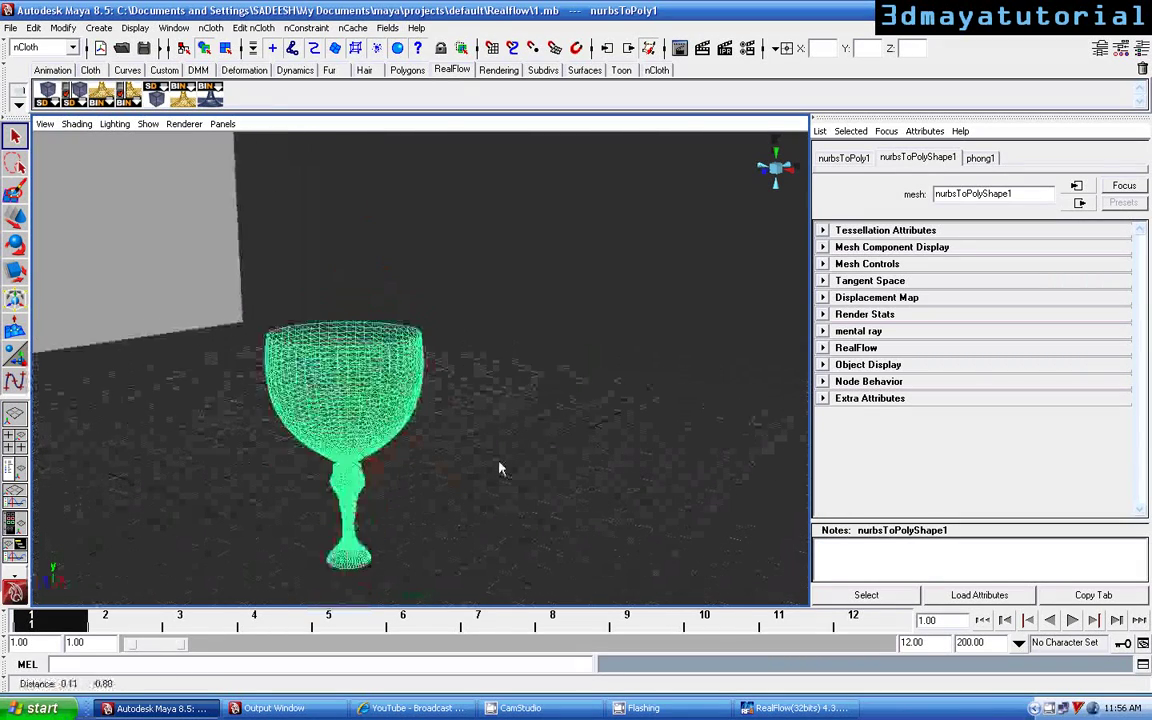
{"action": "scroll", "coordinate": [501, 463], "scroll_direction": "down", "scroll_amount": 3}
{"action": "left_click_drag", "start_coordinate": [501, 463], "coordinate": [510, 500], "text": "alt"}
{"action": "middle_click_drag", "start_coordinate": [510, 500], "coordinate": [517, 496], "text": "alt"}
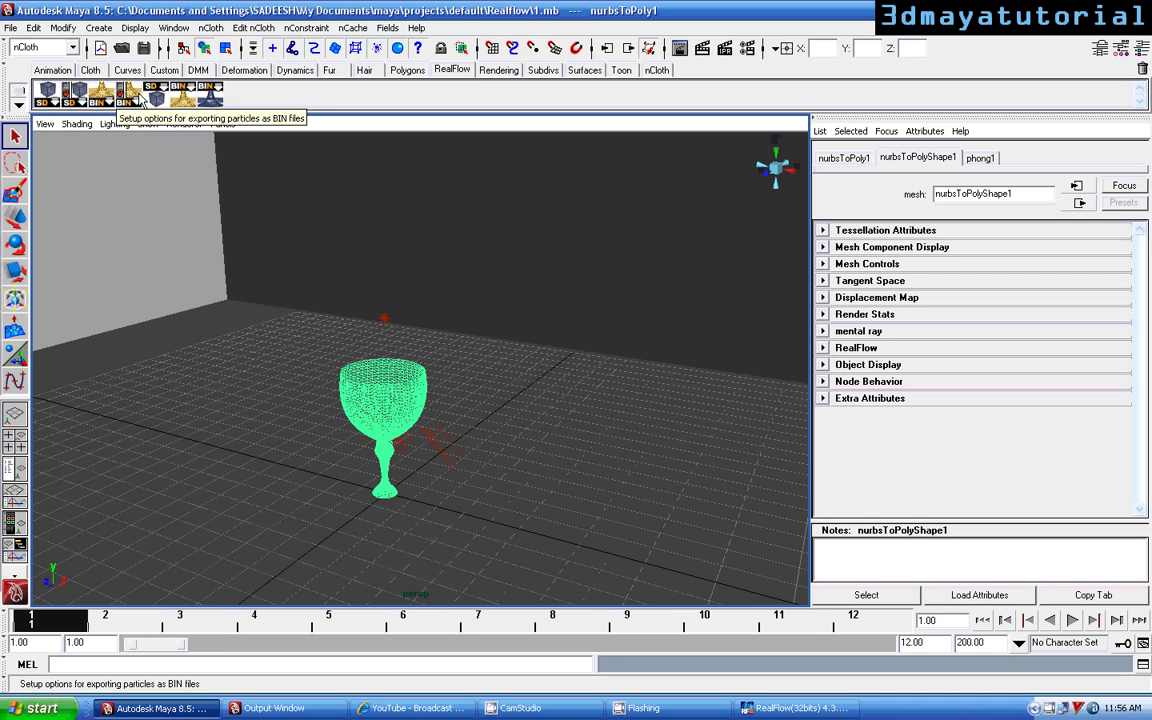
{"action": "left_click", "coordinate": [207, 96]}
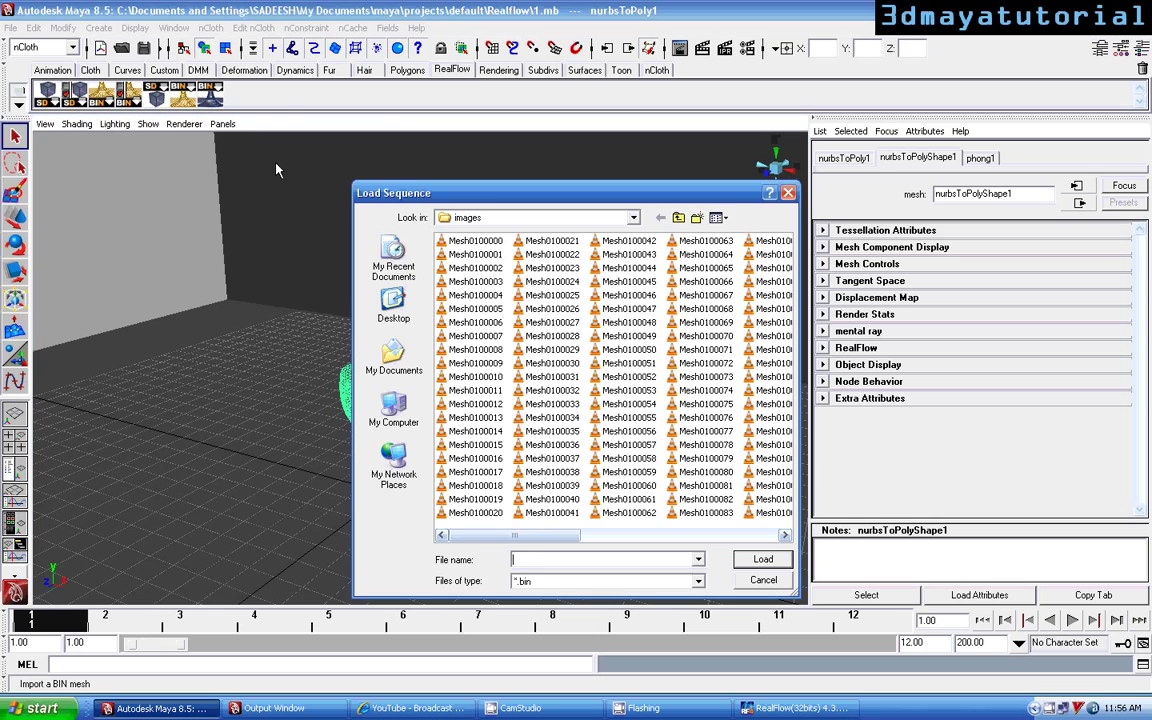
{"action": "left_click", "coordinate": [530, 218]}
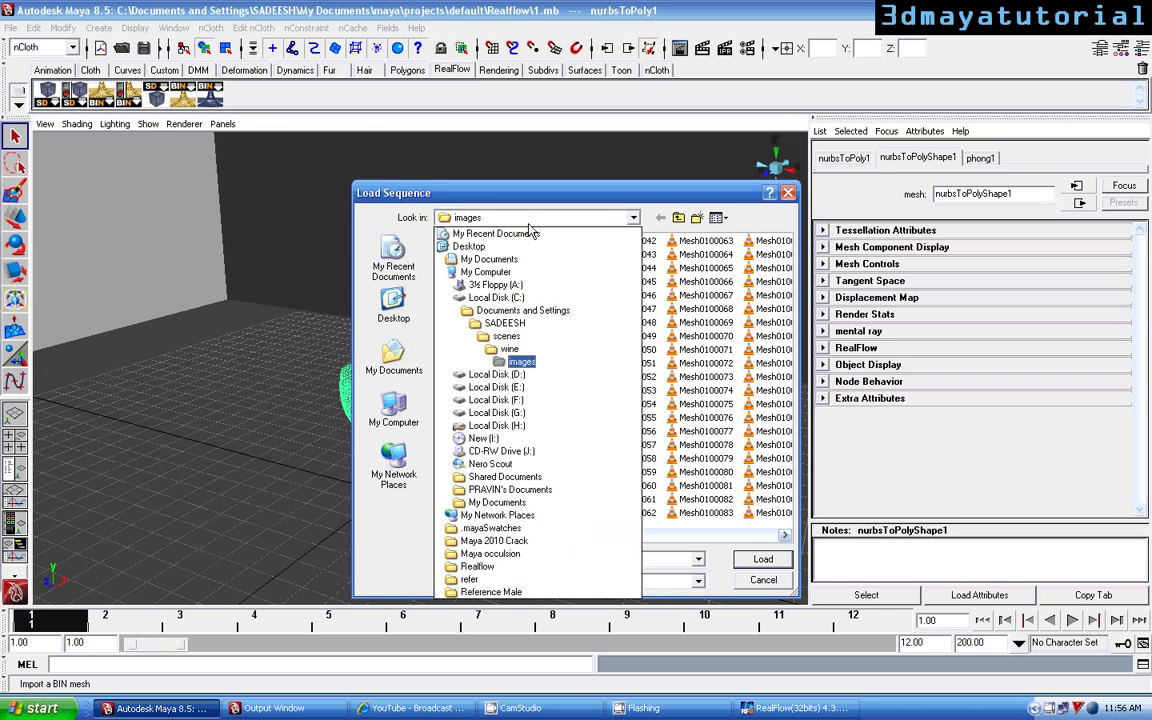
{"action": "left_click", "coordinate": [527, 224]}
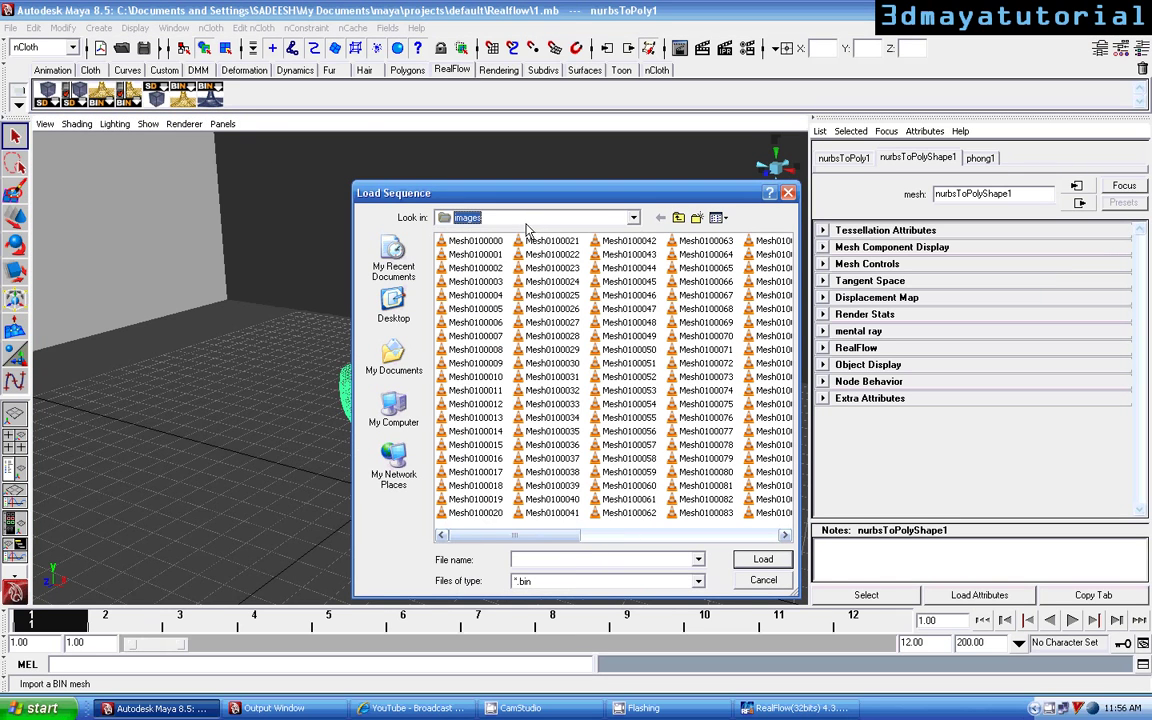
{"action": "left_click", "coordinate": [476, 242]}
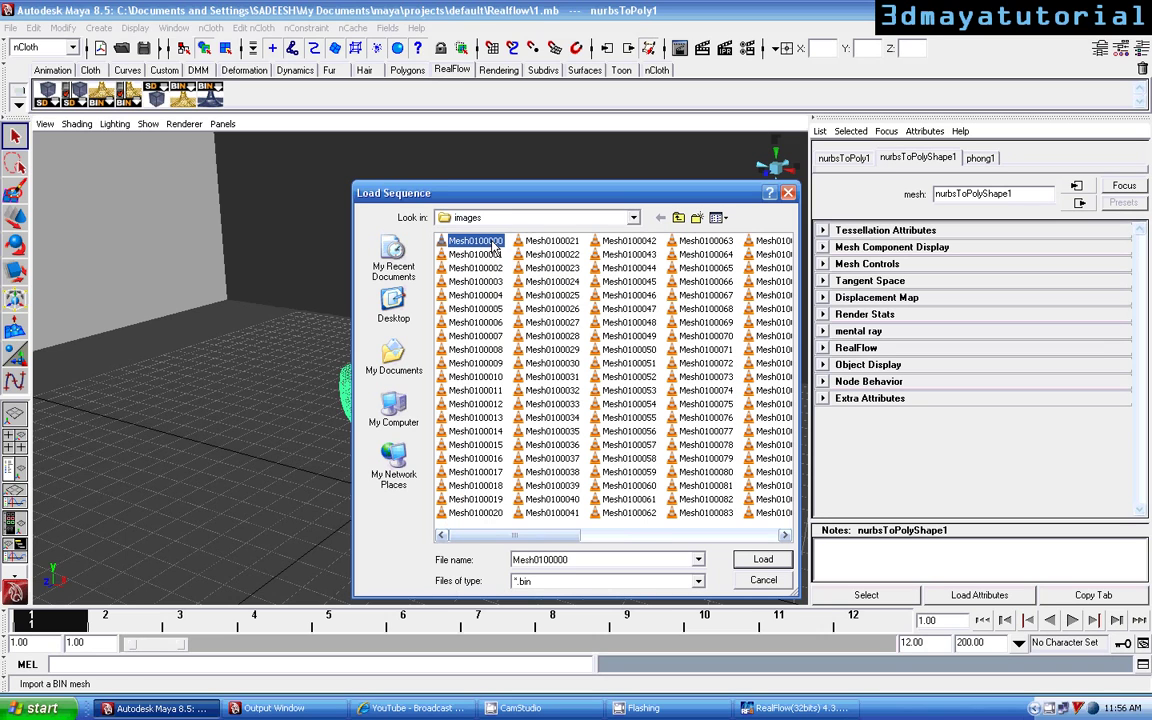
{"action": "left_click", "coordinate": [780, 561]}
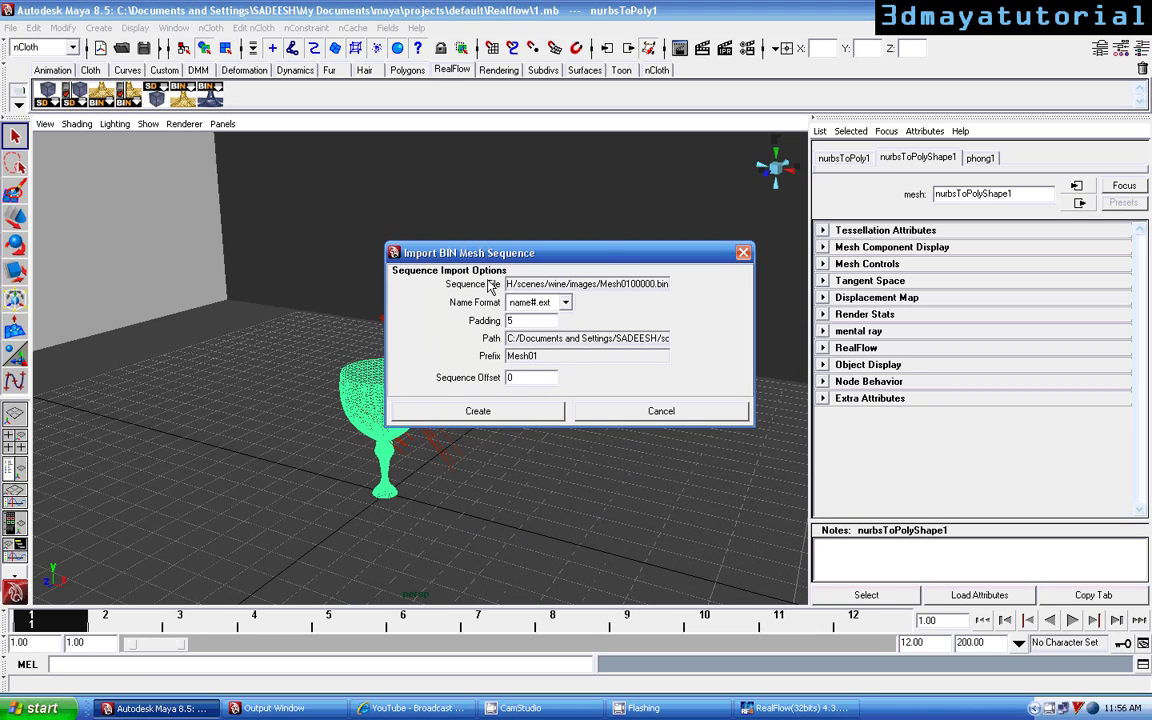
{"action": "left_click", "coordinate": [479, 411]}
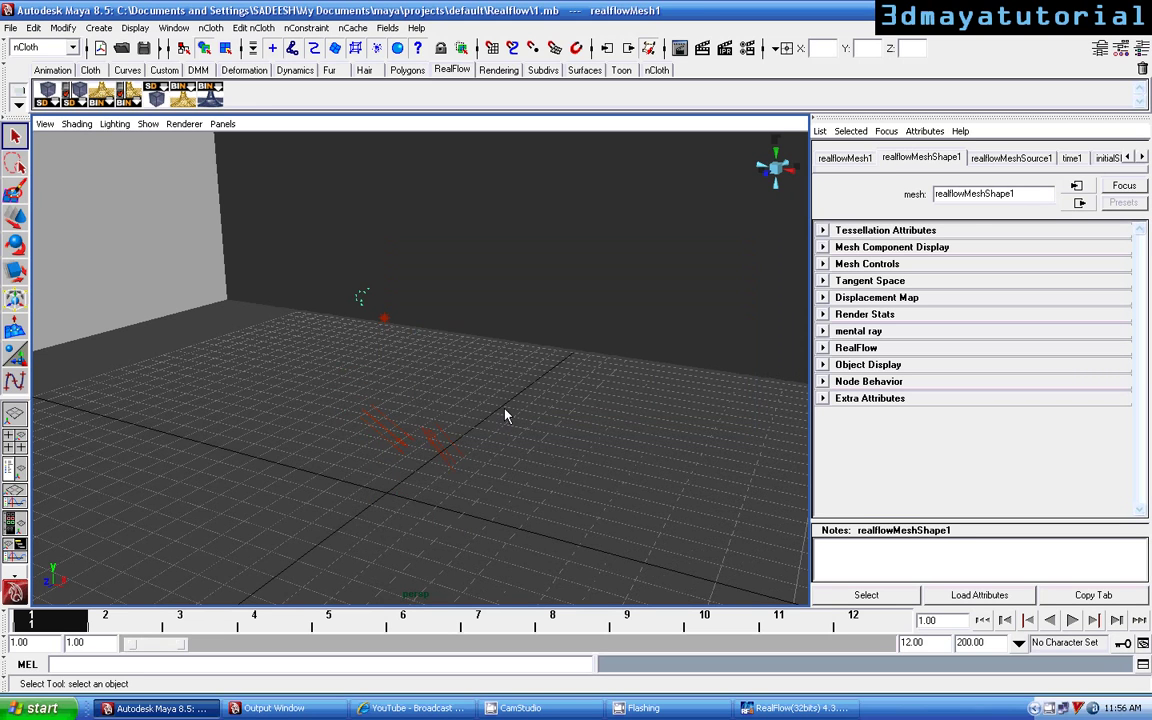
Extend the playback range so that it ends at frame 200
{"action": "right_click_drag", "start_coordinate": [416, 446], "coordinate": [458, 436], "text": "alt"}
{"action": "left_click_drag", "start_coordinate": [458, 436], "coordinate": [455, 415], "text": "alt"}
{"action": "middle_click_drag", "start_coordinate": [455, 415], "coordinate": [450, 415], "text": "alt"}
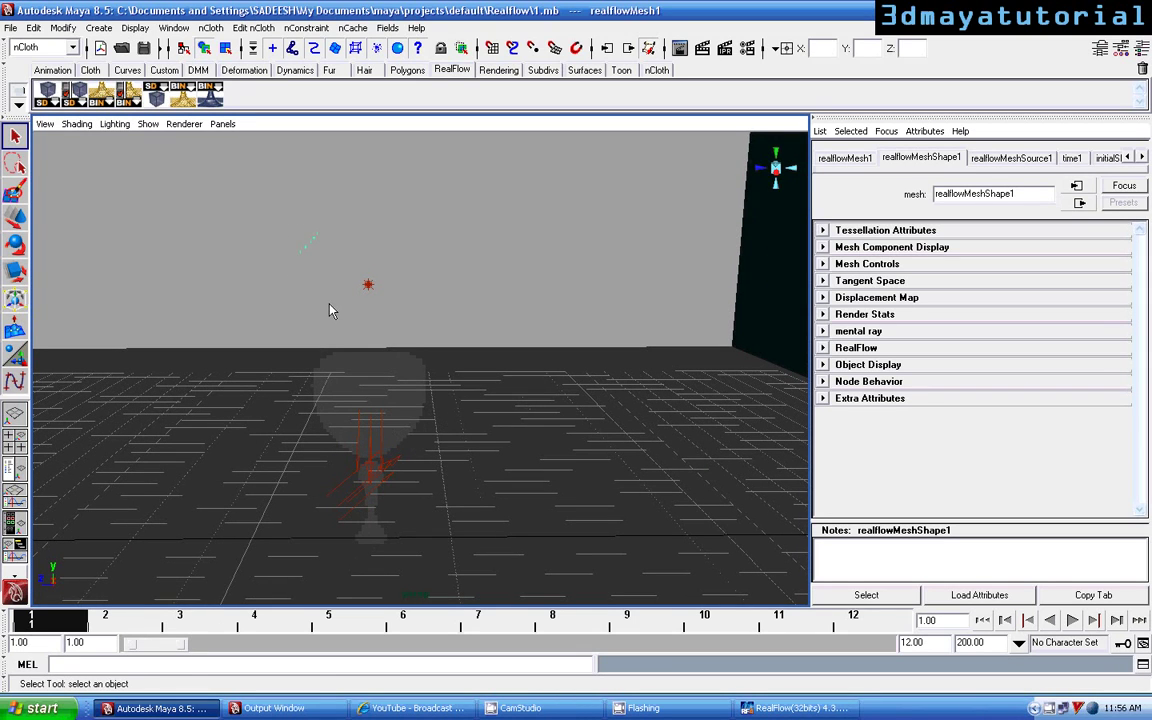
{"action": "left_click_drag", "start_coordinate": [922, 642], "coordinate": [830, 647]}
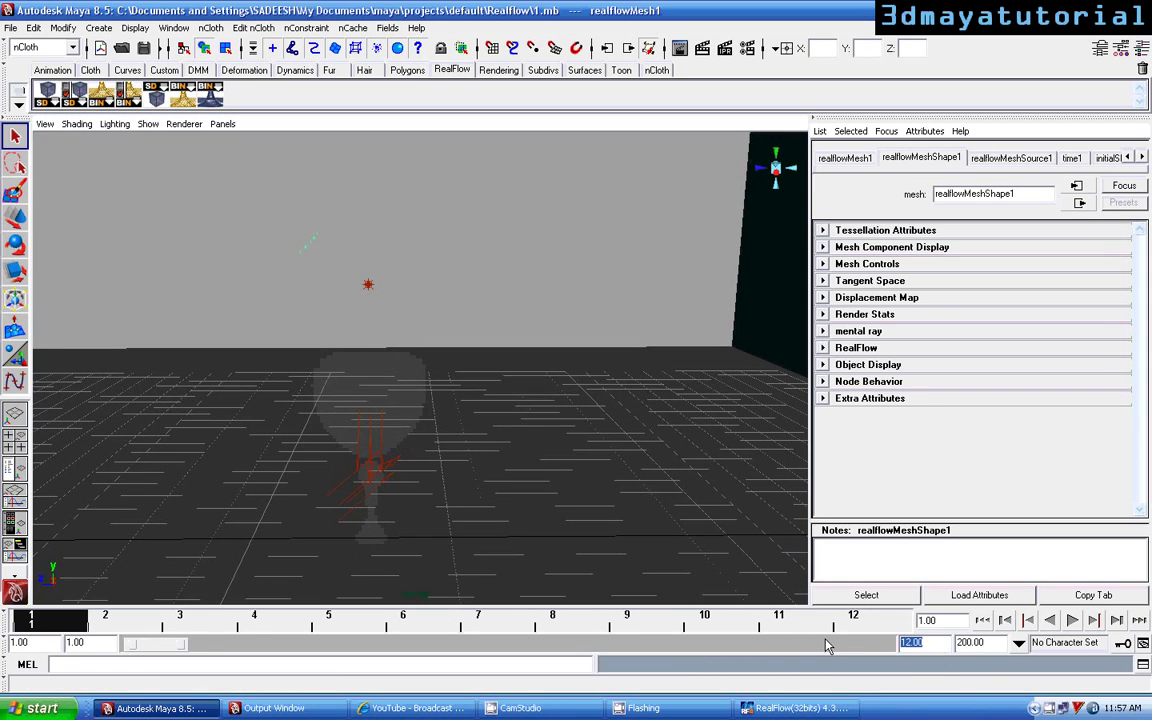
{"action": "type", "text": "20"}
{"action": "key", "text": "Return"}
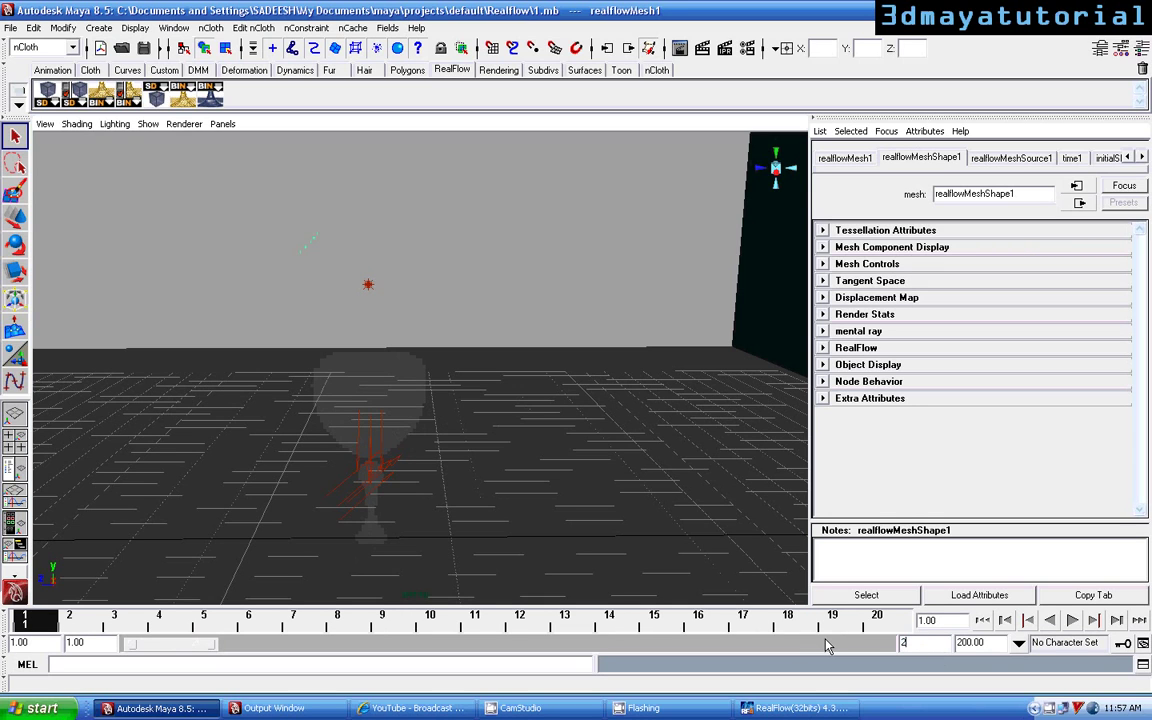
{"action": "type", "text": "200"}
{"action": "key", "text": "Return"}
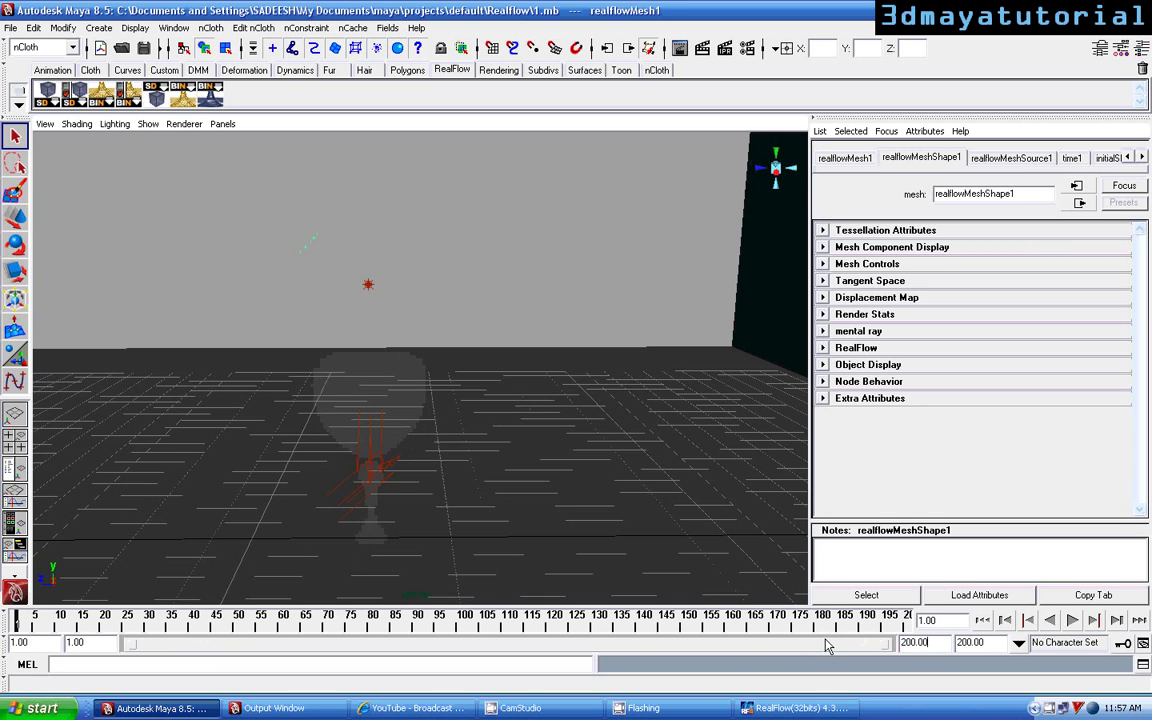
Play the fluid animation and view the pouring mesh from different angles
{"action": "left_click", "coordinate": [1073, 621]}
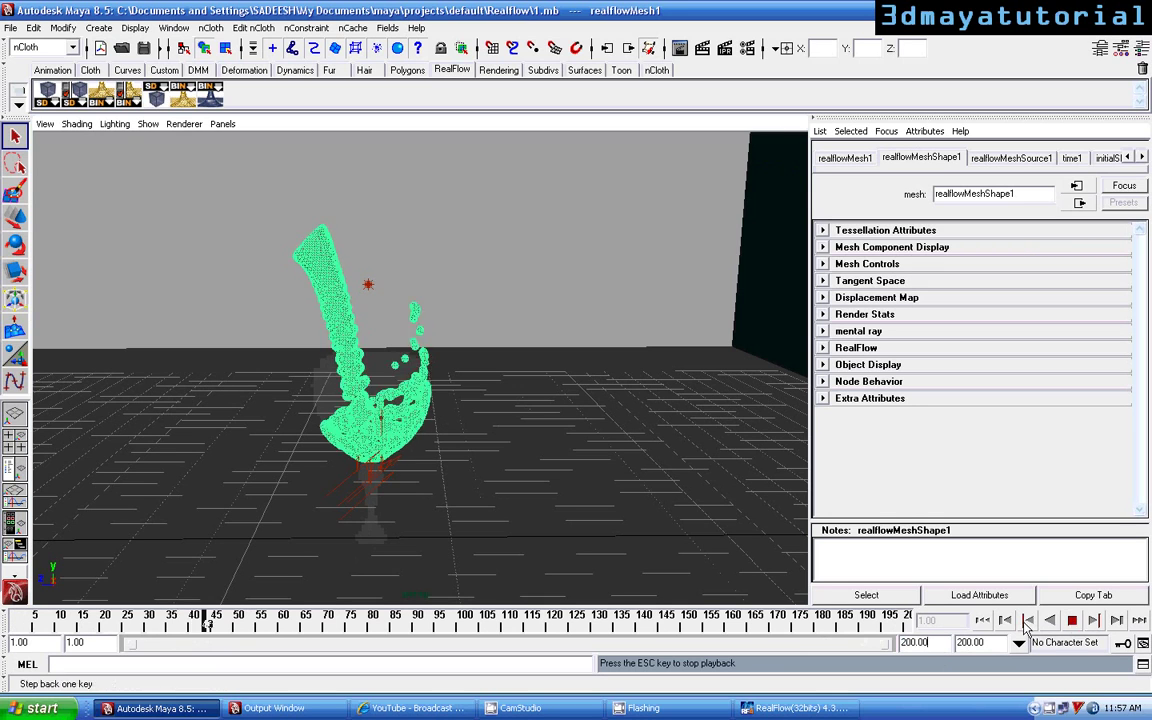
{"action": "left_click_drag", "start_coordinate": [665, 567], "coordinate": [491, 521], "text": "alt"}
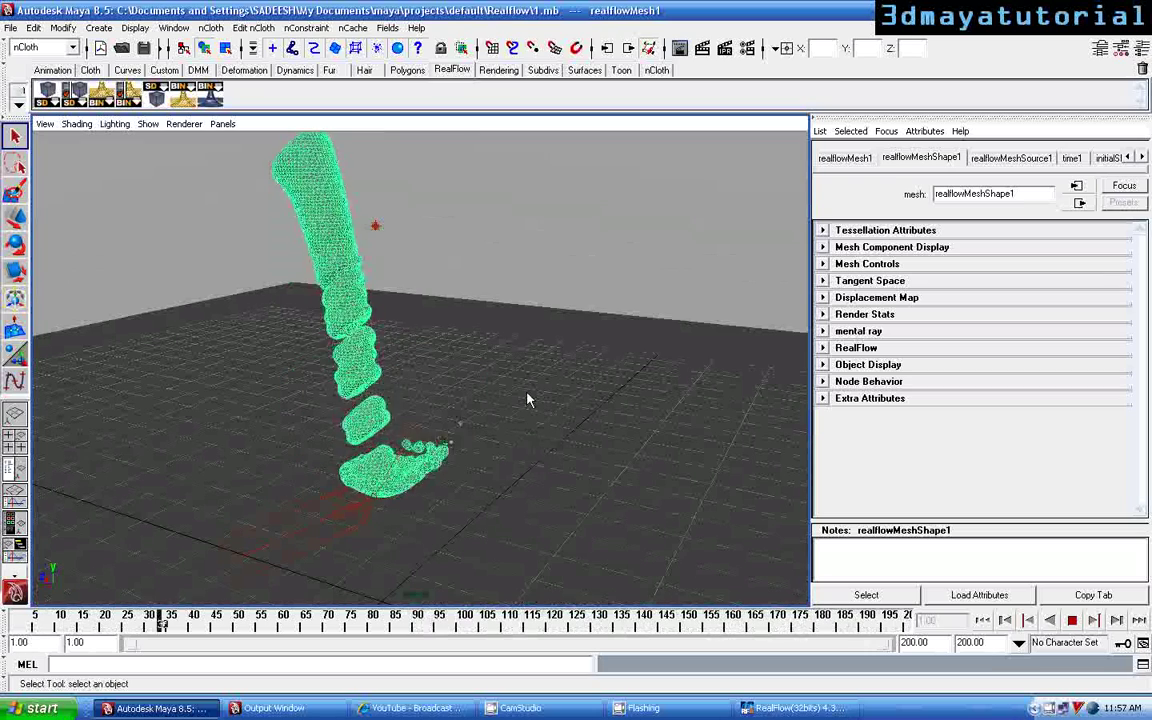
{"action": "left_click_drag", "start_coordinate": [458, 470], "coordinate": [532, 463], "text": "alt"}
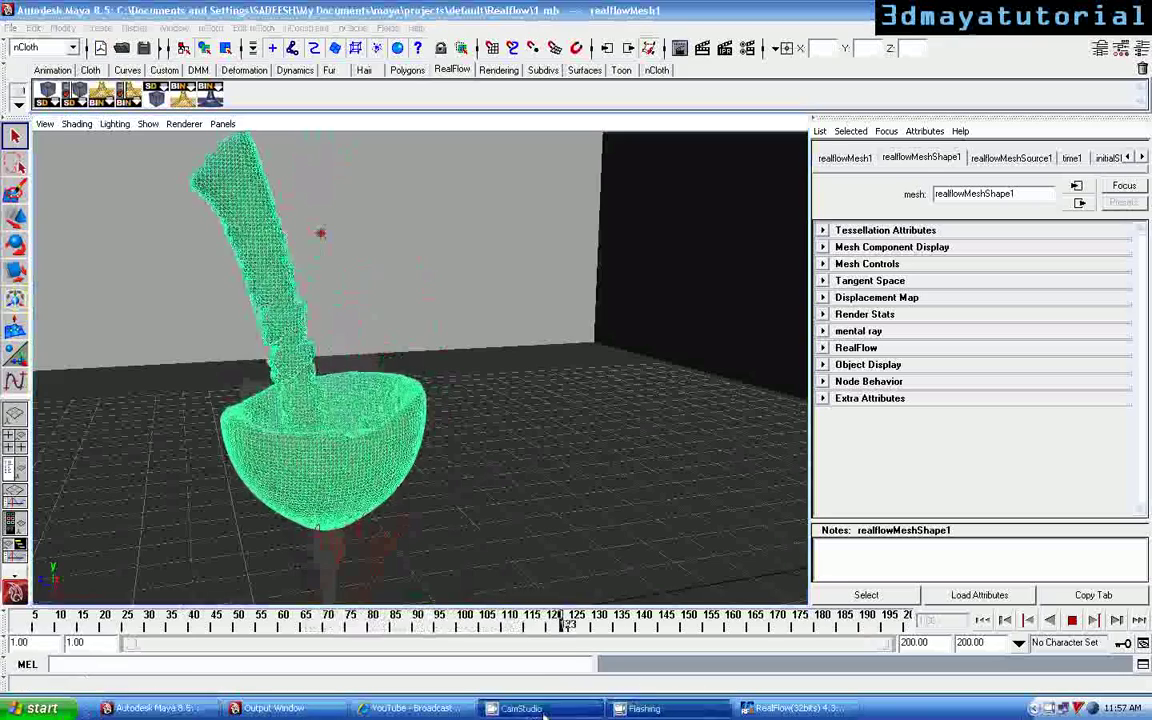
{"action": "left_click", "coordinate": [520, 708]}
{"action": "key", "text": "alt+Tab"}
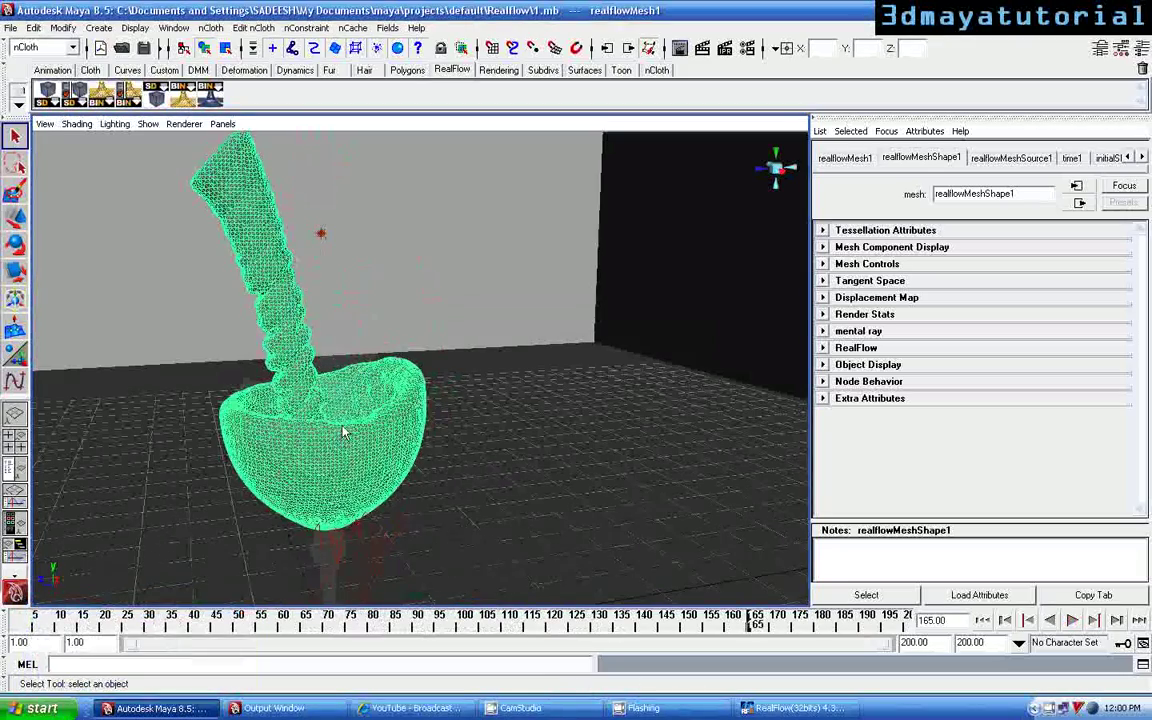
Rewind the animation to the start, replay it and deselect the fluid mesh to see it shaded
{"action": "left_click_drag", "start_coordinate": [343, 432], "coordinate": [549, 495], "text": "alt"}
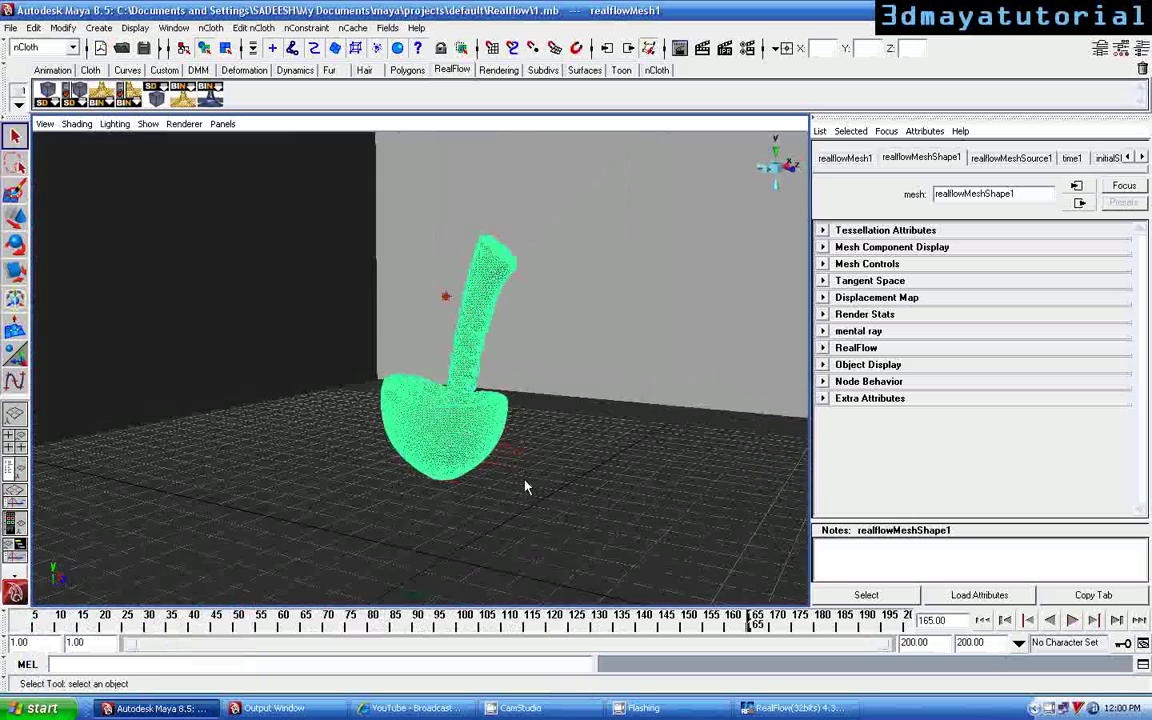
{"action": "left_click", "coordinate": [984, 621]}
{"action": "left_click", "coordinate": [1073, 621]}
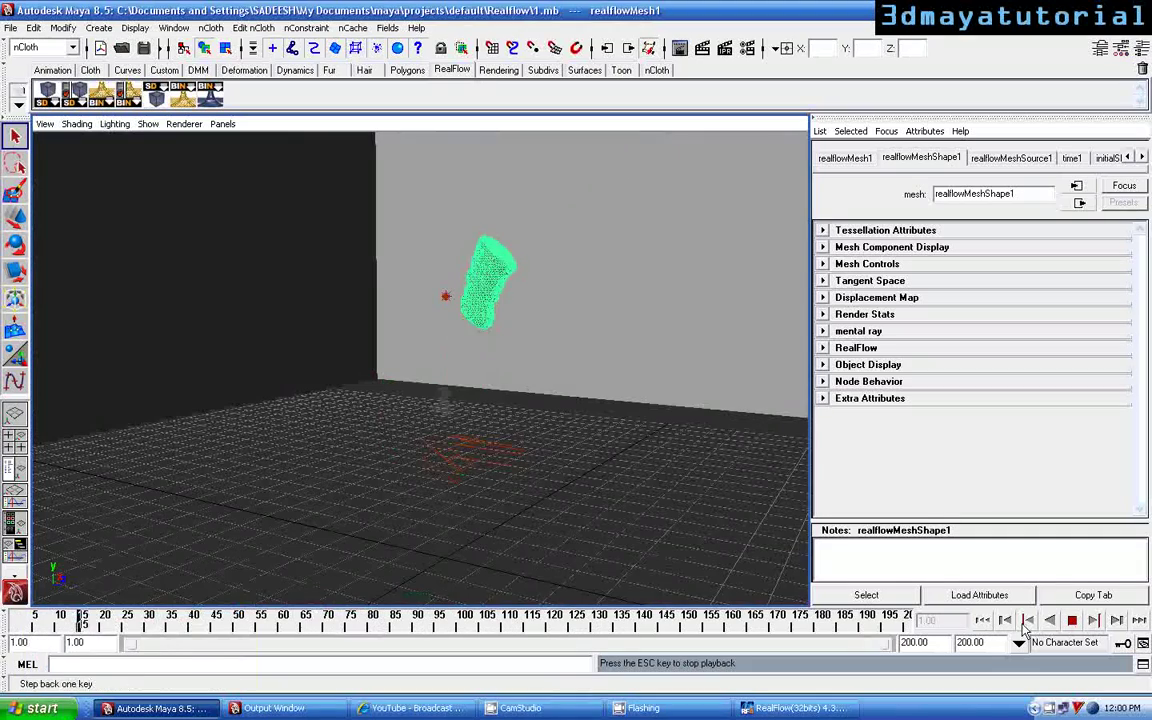
{"action": "left_click_drag", "start_coordinate": [563, 525], "coordinate": [585, 530], "text": "alt"}
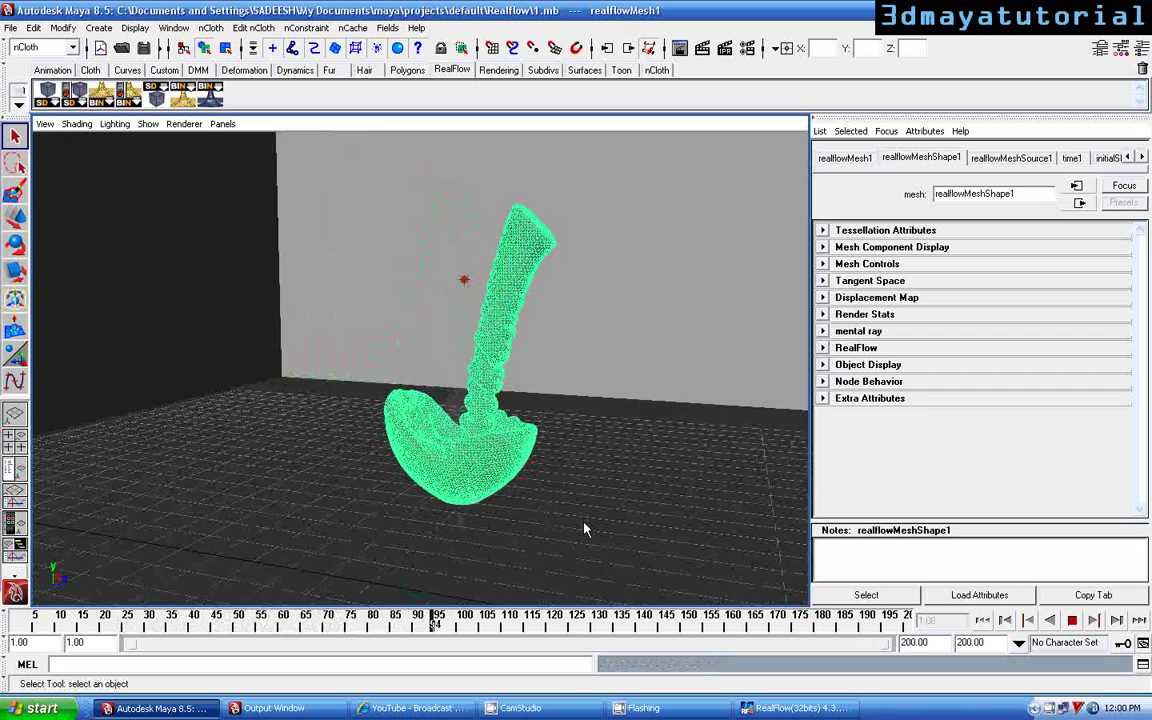
{"action": "left_click", "coordinate": [590, 410]}
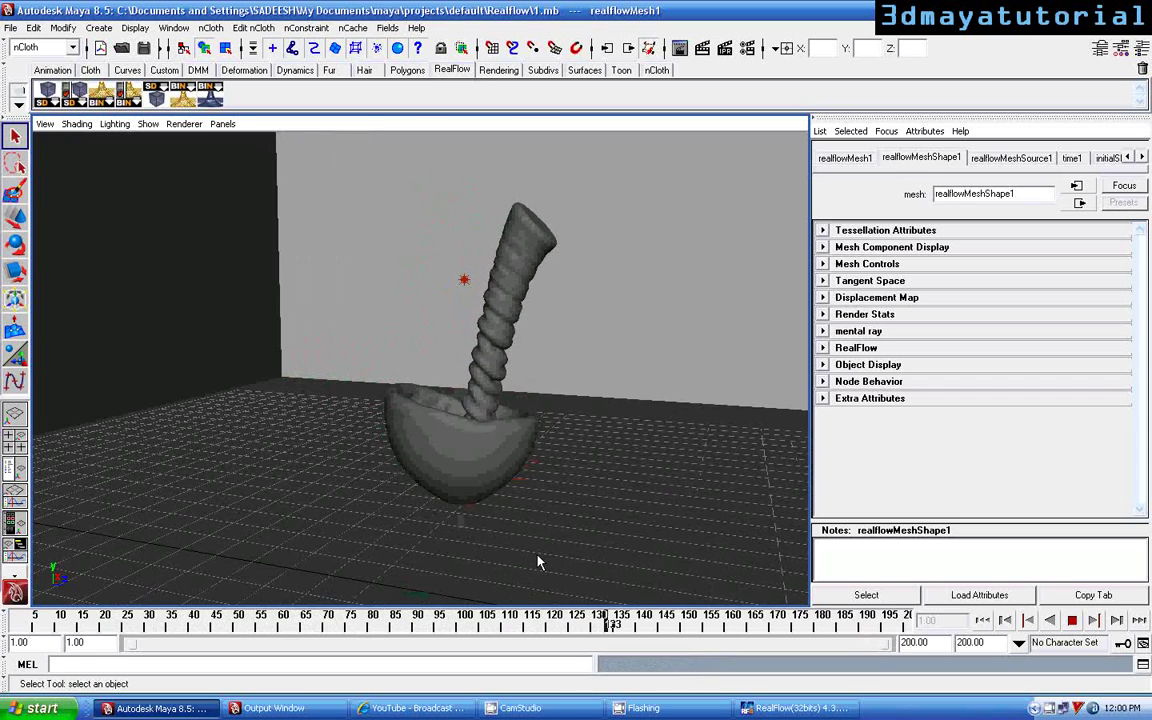
Examine the playing fluid splash from above and from the side, and stop the playback
{"action": "left_click_drag", "start_coordinate": [524, 563], "coordinate": [511, 594], "text": "alt"}
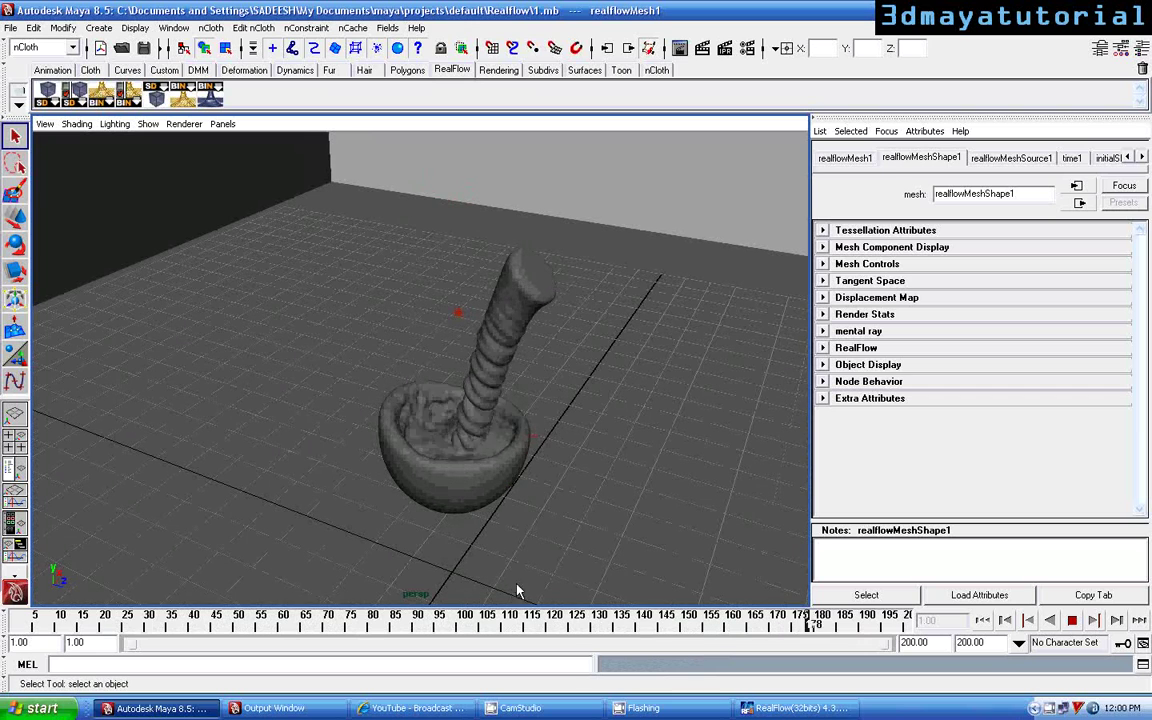
{"action": "scroll", "coordinate": [535, 578], "scroll_direction": "up", "scroll_amount": 5}
{"action": "left_click_drag", "start_coordinate": [535, 578], "coordinate": [507, 594], "text": "alt"}
{"action": "scroll", "coordinate": [541, 568], "scroll_direction": "down", "scroll_amount": 5}
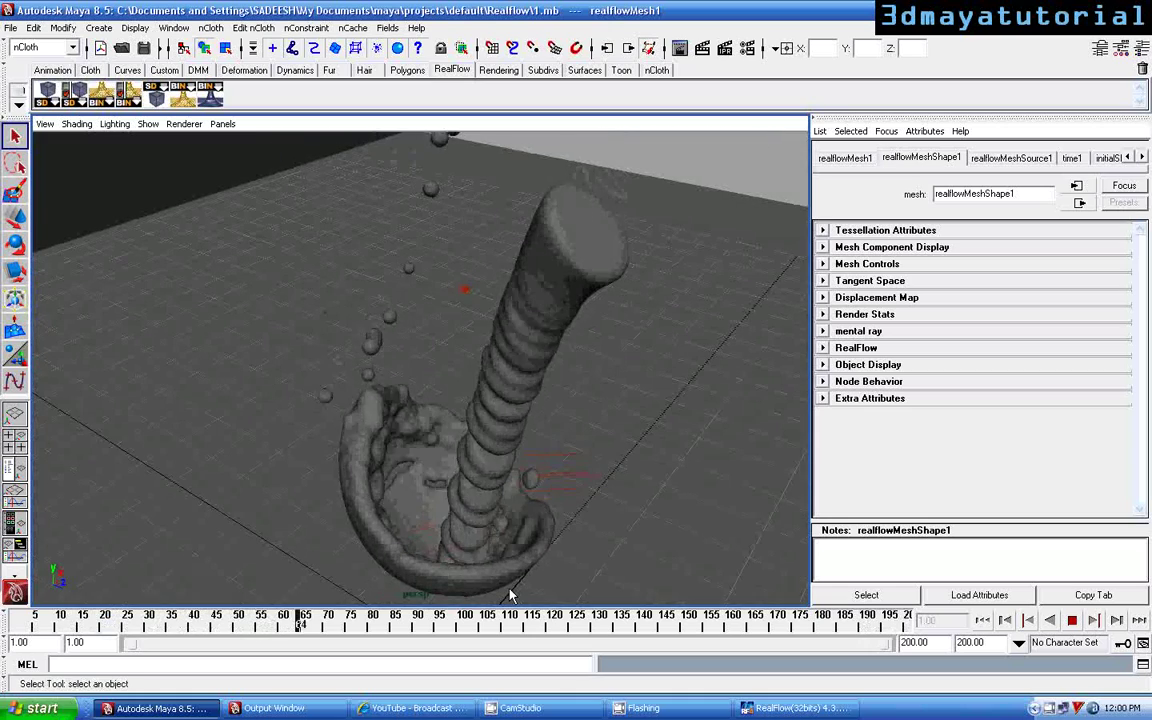
{"action": "scroll", "coordinate": [505, 592], "scroll_direction": "down", "scroll_amount": 5}
{"action": "left_click_drag", "start_coordinate": [505, 591], "coordinate": [479, 457], "text": "alt"}
{"action": "left_click_drag", "start_coordinate": [443, 402], "coordinate": [638, 499], "text": "alt"}
{"action": "scroll", "coordinate": [639, 501], "scroll_direction": "up", "scroll_amount": 4}
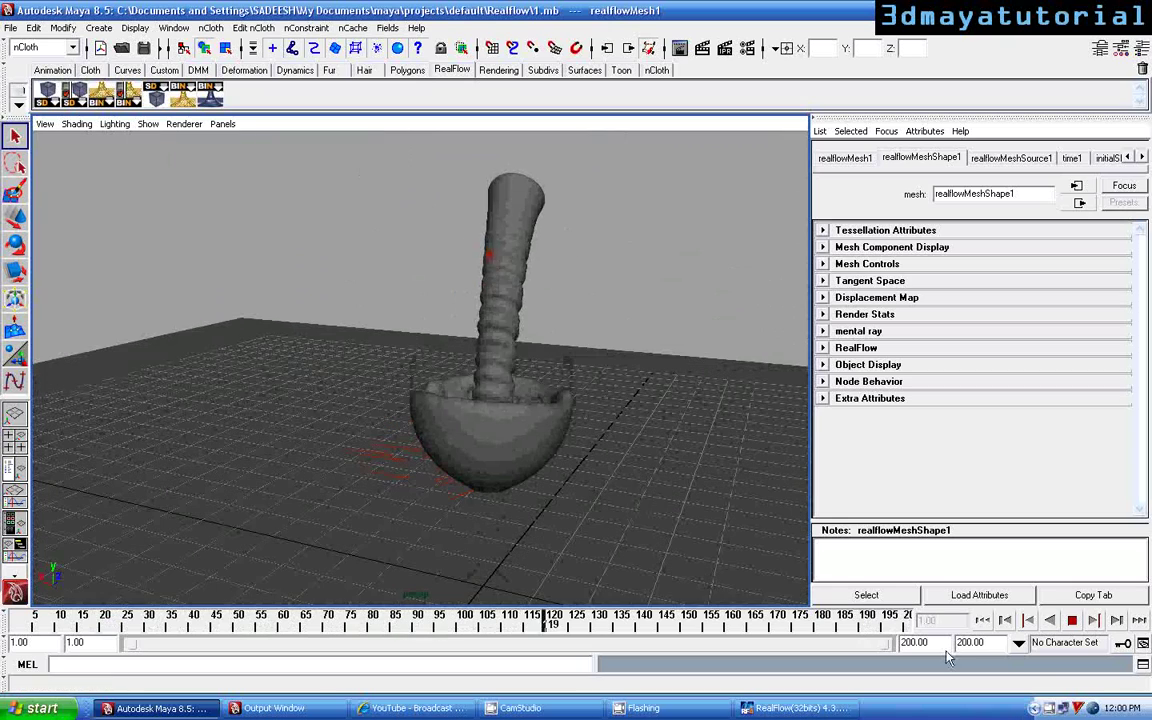
{"action": "left_click", "coordinate": [1072, 620]}
Select the fluid mesh and activate the Scale tool on it
{"action": "left_click", "coordinate": [588, 409]}
{"action": "left_click_drag", "start_coordinate": [750, 410], "coordinate": [618, 403], "text": "alt"}
{"action": "right_click_drag", "start_coordinate": [618, 403], "coordinate": [626, 407], "text": "alt"}
{"action": "scroll", "coordinate": [626, 408], "scroll_direction": "up", "scroll_amount": 3}
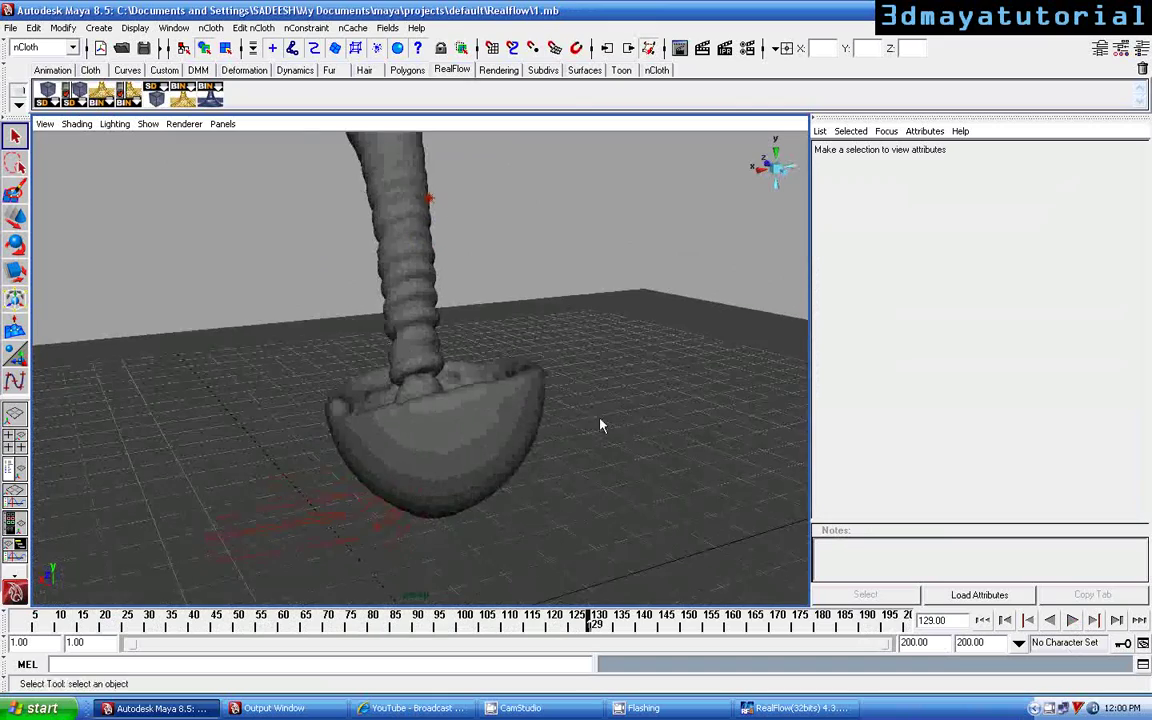
{"action": "scroll", "coordinate": [626, 419], "scroll_direction": "down", "scroll_amount": 5}
{"action": "left_click_drag", "start_coordinate": [600, 419], "coordinate": [654, 436], "text": "alt"}
{"action": "scroll", "coordinate": [657, 454], "scroll_direction": "up", "scroll_amount": 4}
{"action": "middle_click_drag", "start_coordinate": [657, 454], "coordinate": [560, 445], "text": "alt"}
{"action": "left_click_drag", "start_coordinate": [560, 445], "coordinate": [614, 429], "text": "alt"}
{"action": "left_click", "coordinate": [390, 437]}
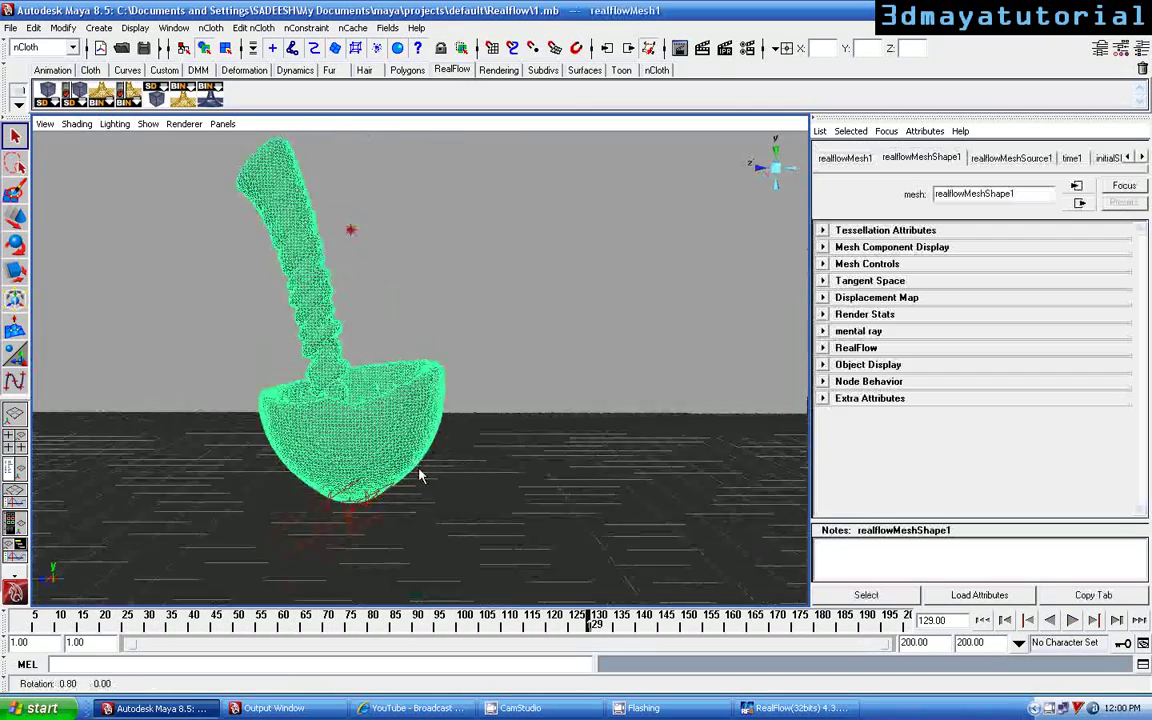
{"action": "left_click_drag", "start_coordinate": [419, 470], "coordinate": [381, 398], "text": "alt"}
{"action": "key", "text": "r"}
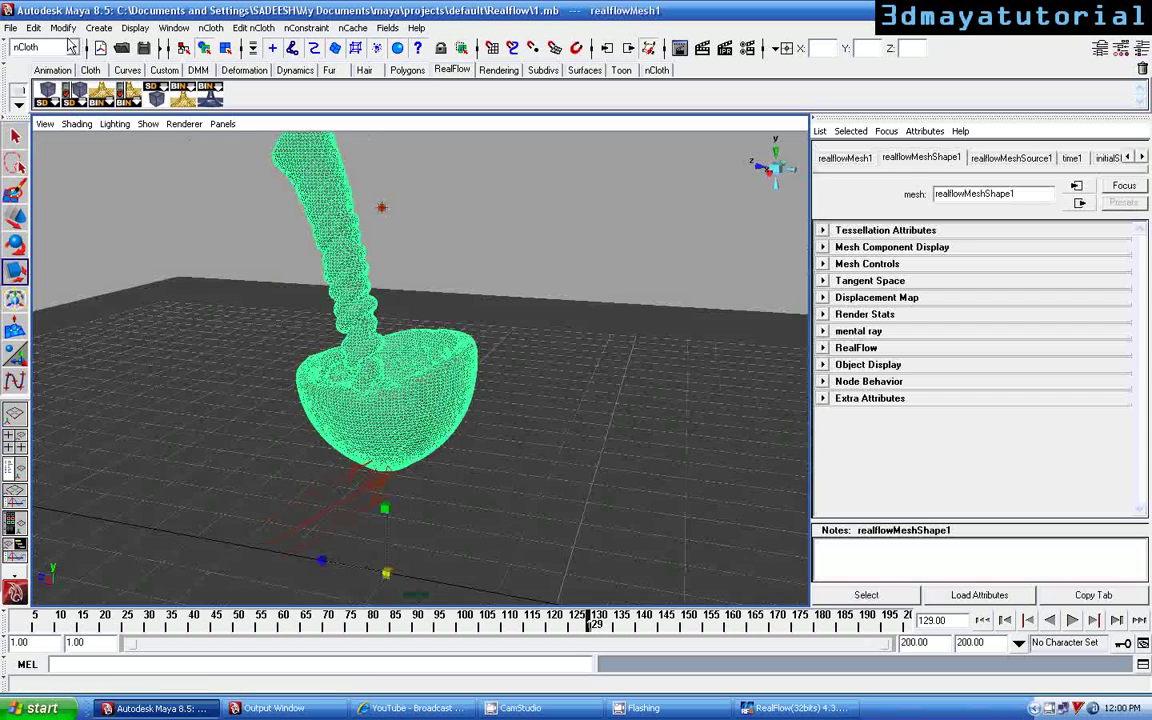
{"action": "left_click", "coordinate": [63, 27]}
{"action": "left_click", "coordinate": [97, 170]}
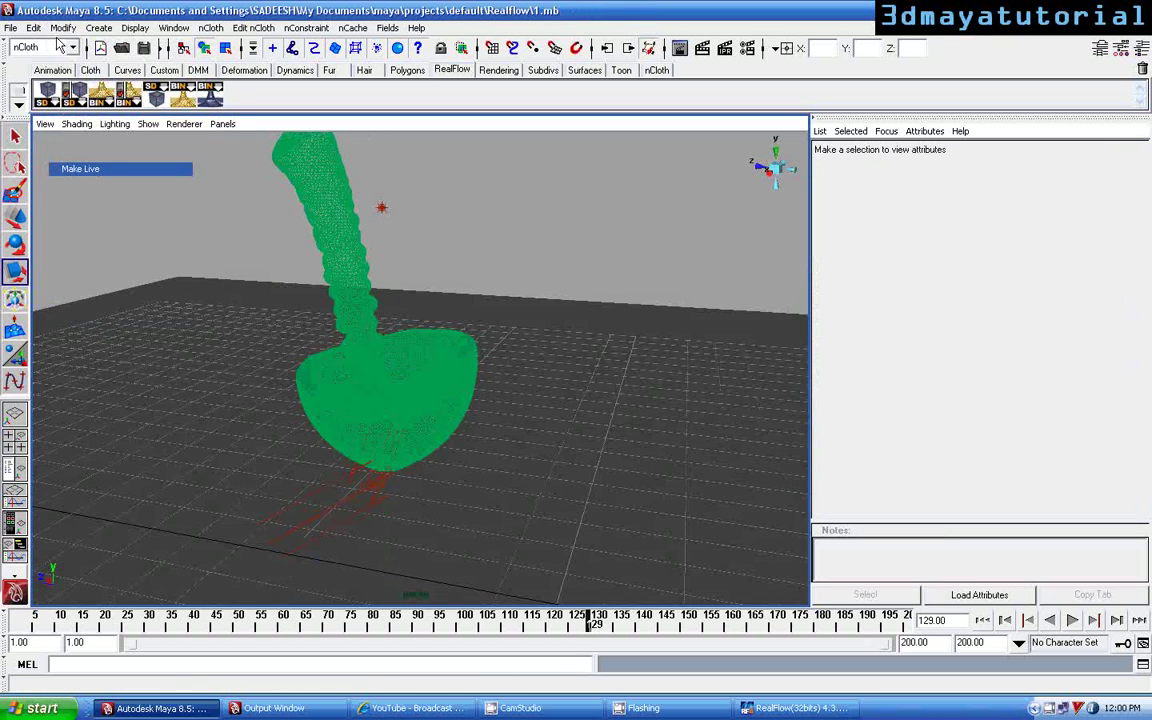
{"action": "key", "text": "ctrl+z"}
Center the fluid mesh's pivot and adjust its uniform scale by a small amount
{"action": "left_click", "coordinate": [63, 27]}
{"action": "left_click", "coordinate": [97, 183]}
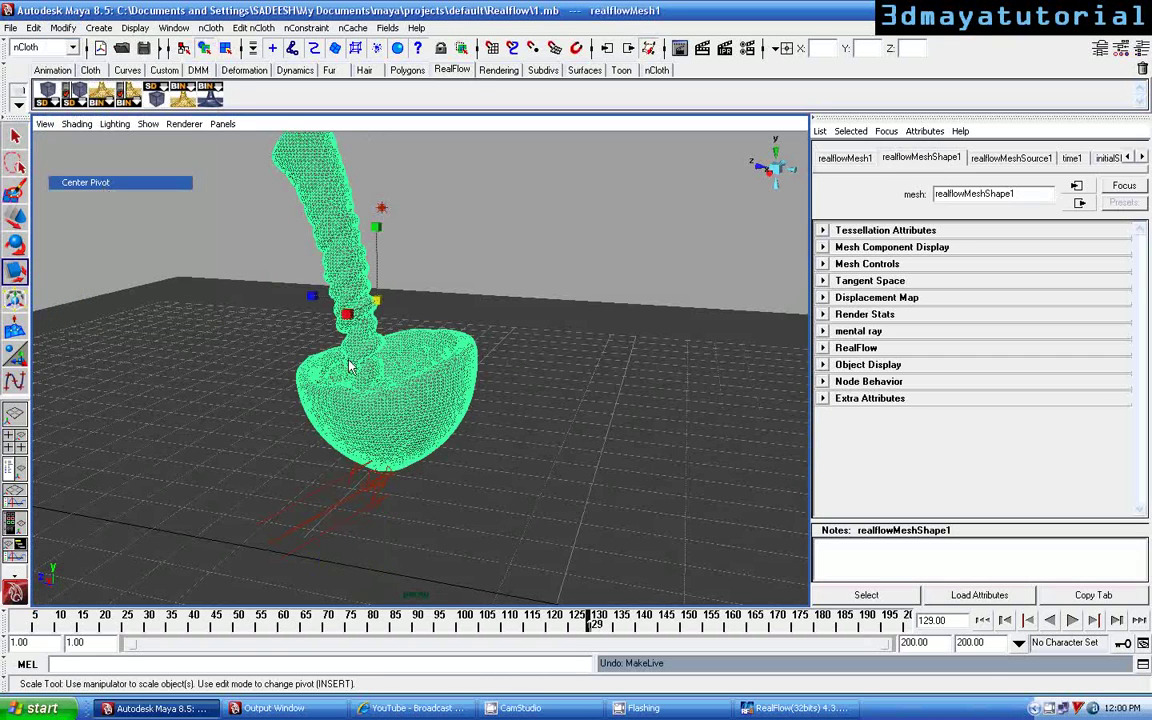
{"action": "left_click_drag", "start_coordinate": [372, 301], "coordinate": [382, 309]}
{"action": "left_click", "coordinate": [498, 236]}
{"action": "left_click_drag", "start_coordinate": [428, 356], "coordinate": [478, 357], "text": "alt"}
{"action": "left_click", "coordinate": [447, 445]}
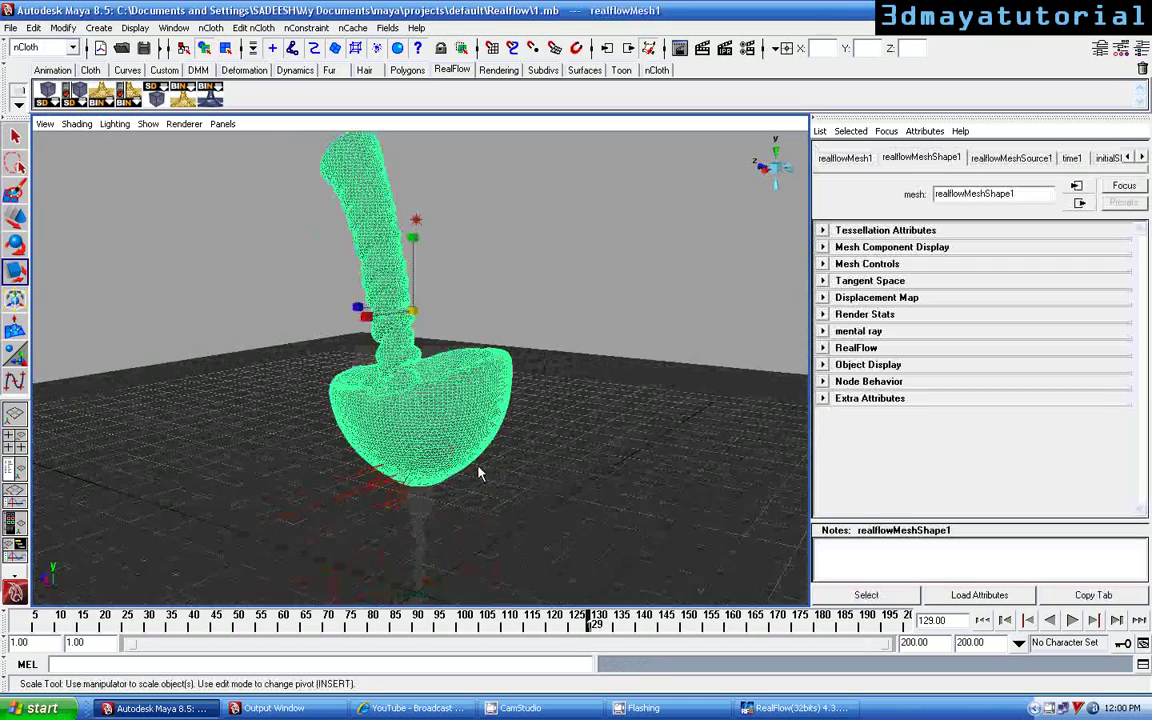
Examine how the fluid mesh fits inside the glass bowl, selecting the glass and the fluid in turn to compare them
{"action": "left_click_drag", "start_coordinate": [478, 471], "coordinate": [392, 480], "text": "alt"}
{"action": "right_click_drag", "start_coordinate": [392, 480], "coordinate": [446, 504], "text": "alt"}
{"action": "left_click", "coordinate": [439, 575]}
{"action": "left_click_drag", "start_coordinate": [480, 560], "coordinate": [408, 568], "text": "alt"}
{"action": "middle_click_drag", "start_coordinate": [571, 506], "coordinate": [379, 358], "text": "alt"}
{"action": "left_click_drag", "start_coordinate": [380, 365], "coordinate": [476, 468], "text": "alt"}
{"action": "left_click", "coordinate": [456, 447]}
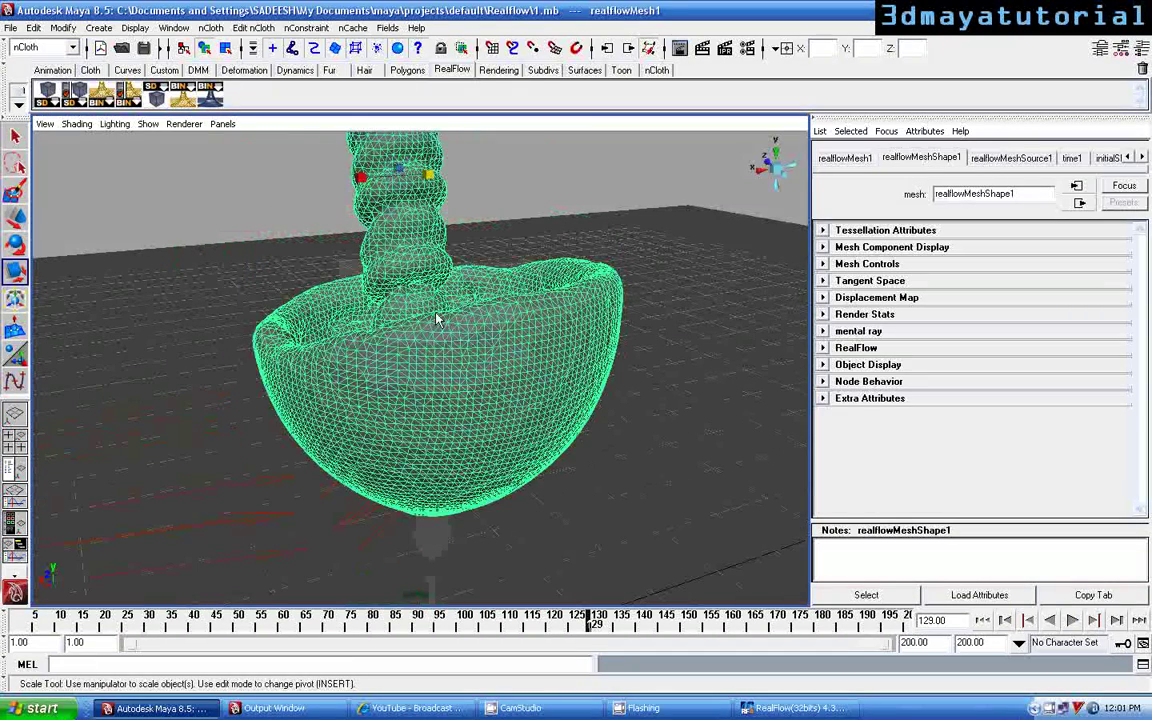
{"action": "left_click", "coordinate": [338, 316]}
{"action": "middle_click_drag", "start_coordinate": [416, 405], "coordinate": [410, 476], "text": "alt"}
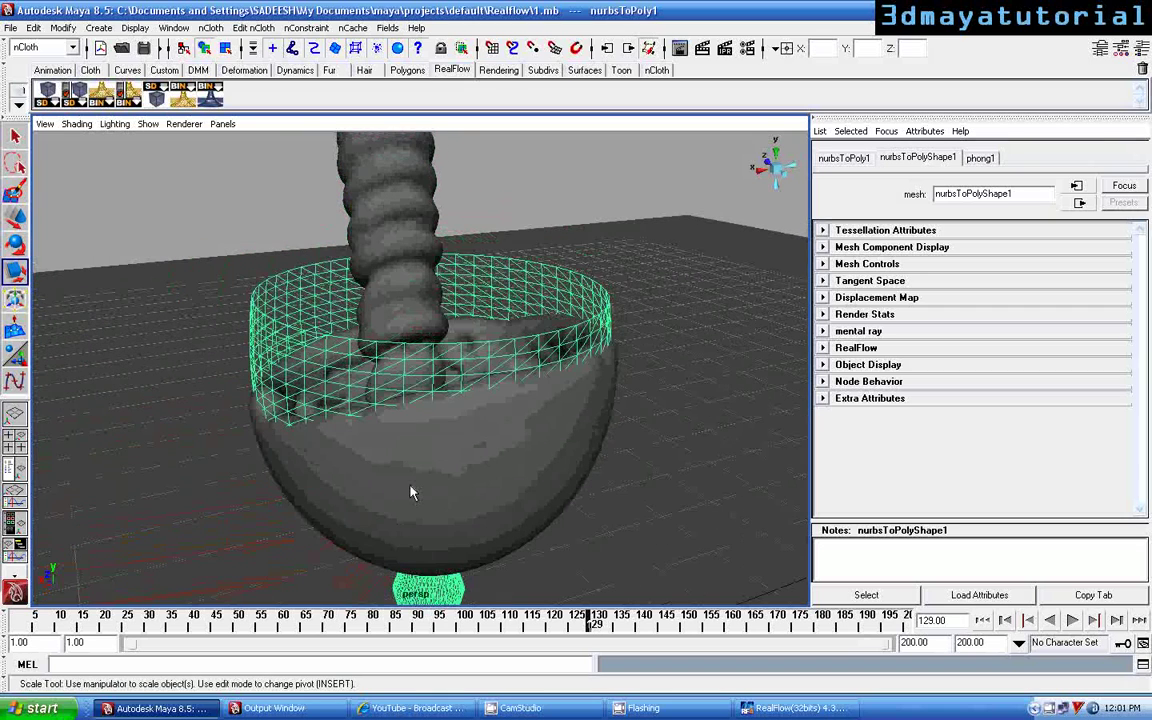
{"action": "left_click", "coordinate": [391, 350]}
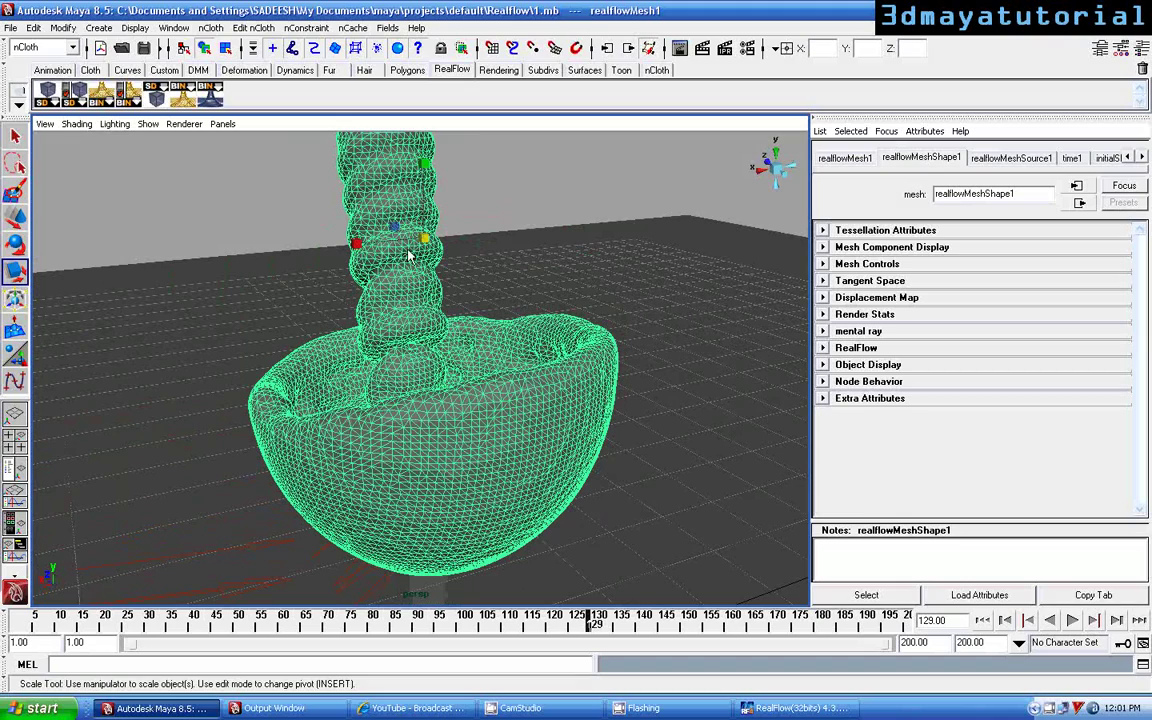
Center the fluid mesh's pivot again, scale it uniformly by about 0.958, and select the glass to check the fit
{"action": "left_click", "coordinate": [62, 27]}
{"action": "left_click", "coordinate": [95, 182]}
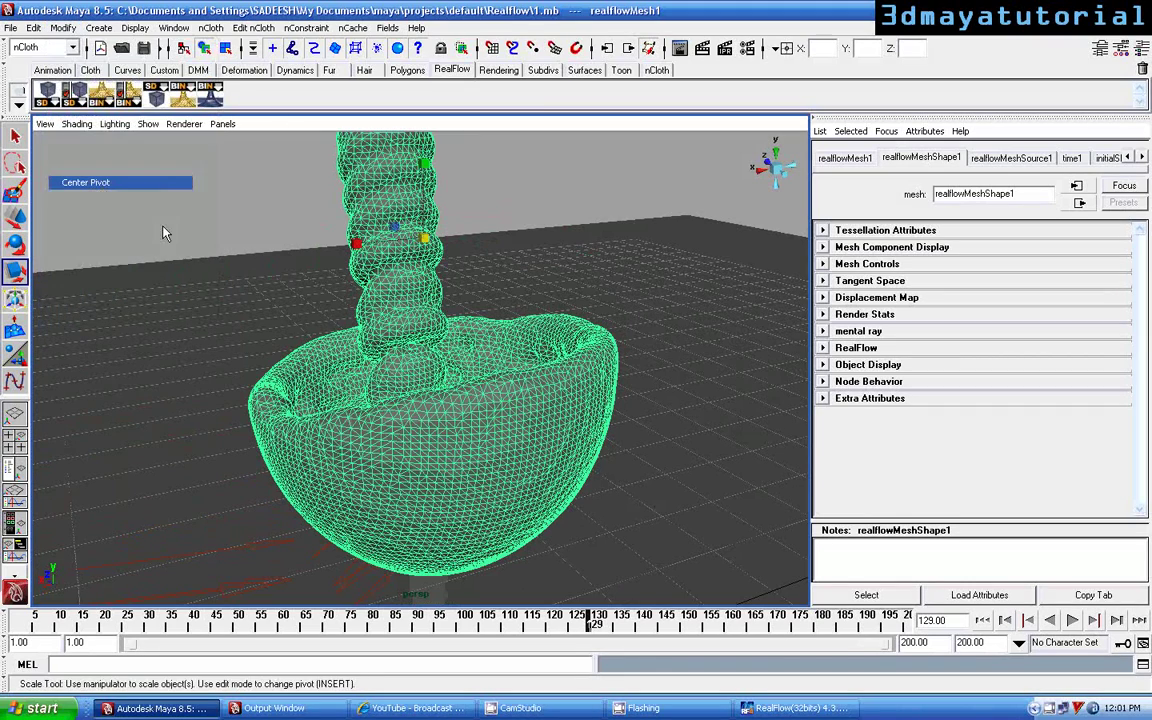
{"action": "left_click_drag", "start_coordinate": [427, 252], "coordinate": [381, 209], "text": "alt"}
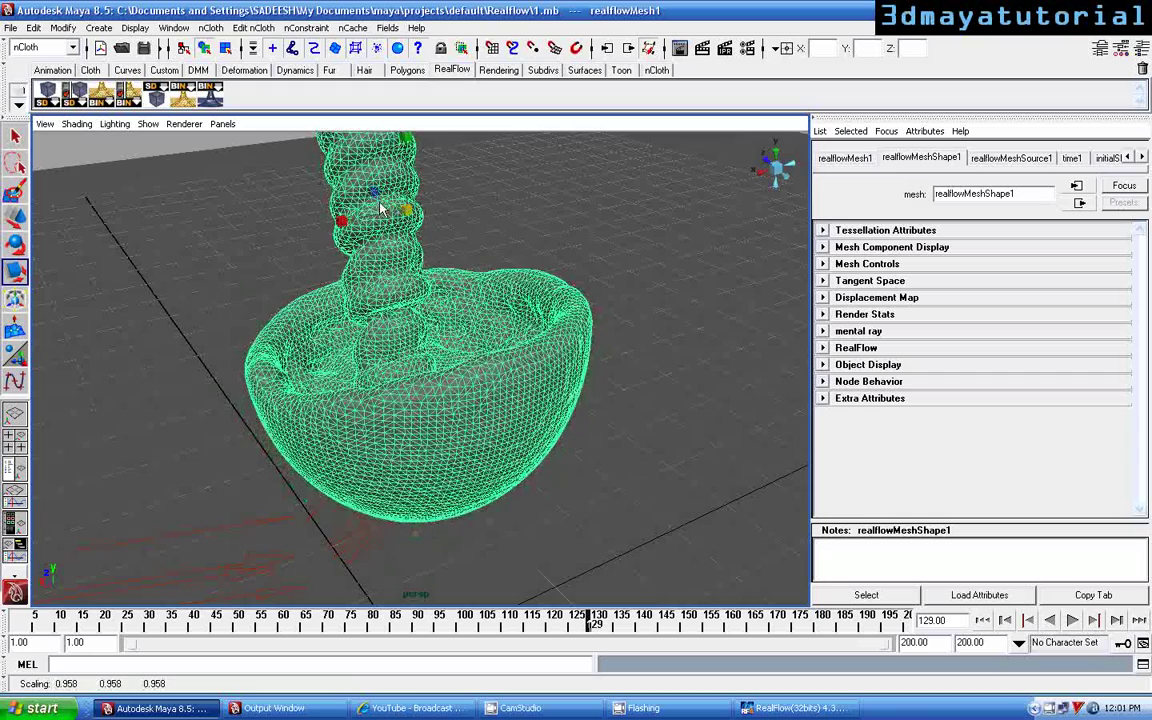
{"action": "left_click_drag", "start_coordinate": [453, 507], "coordinate": [469, 471], "text": "alt"}
{"action": "left_click", "coordinate": [354, 550]}
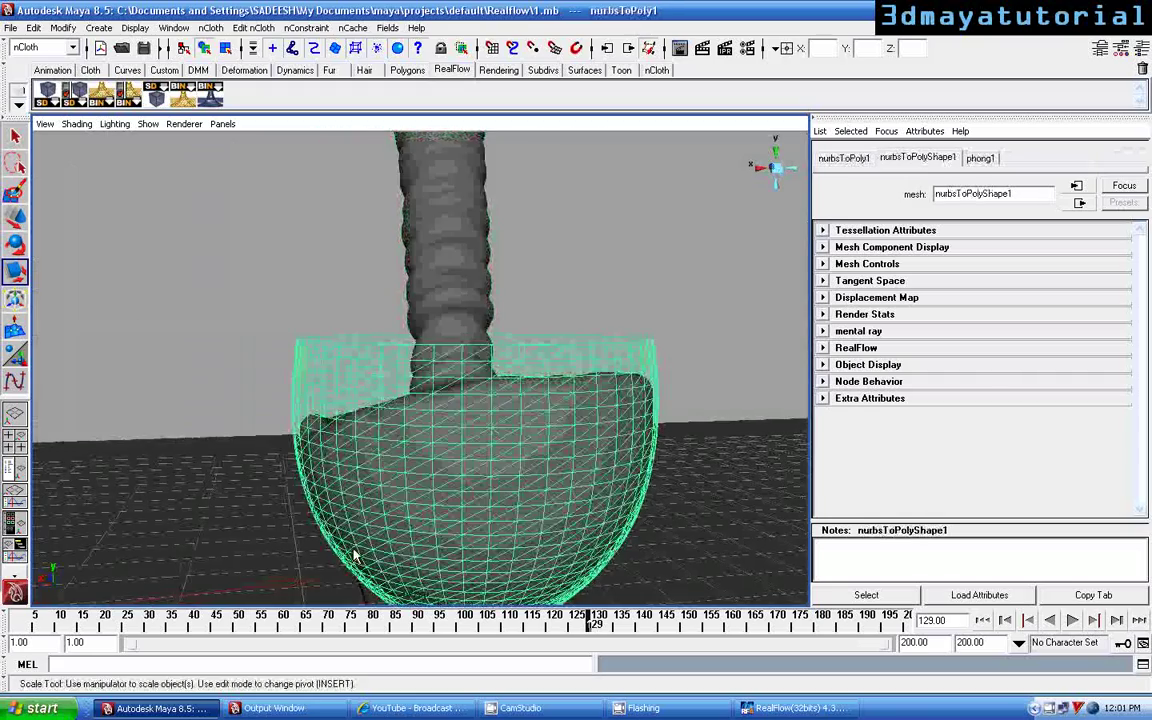
Scale the fluid mesh uniformly to about 0.958 while viewing the bowl from above, and reselect the glass to check the fit
{"action": "scroll", "coordinate": [357, 548], "scroll_direction": "down", "scroll_amount": 3}
{"action": "left_click_drag", "start_coordinate": [356, 548], "coordinate": [663, 520], "text": "alt"}
{"action": "scroll", "coordinate": [357, 549], "scroll_direction": "up", "scroll_amount": 4}
{"action": "key", "text": "r"}
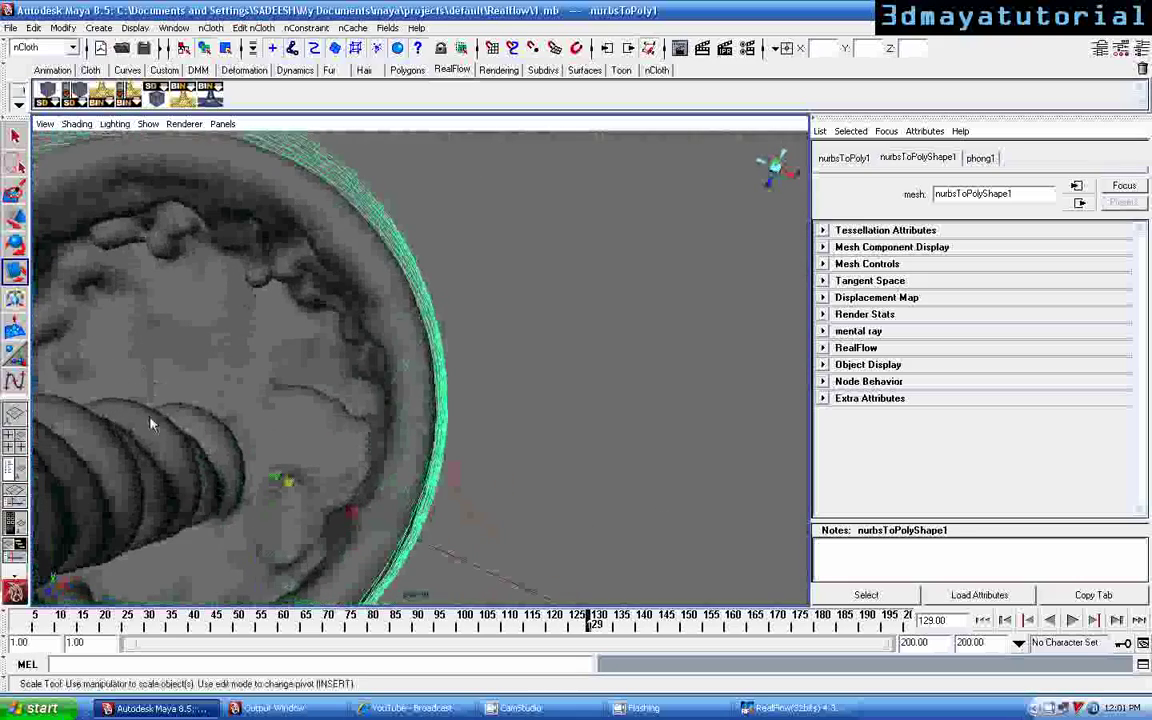
{"action": "left_click", "coordinate": [126, 432]}
{"action": "left_click_drag", "start_coordinate": [55, 395], "coordinate": [51, 398]}
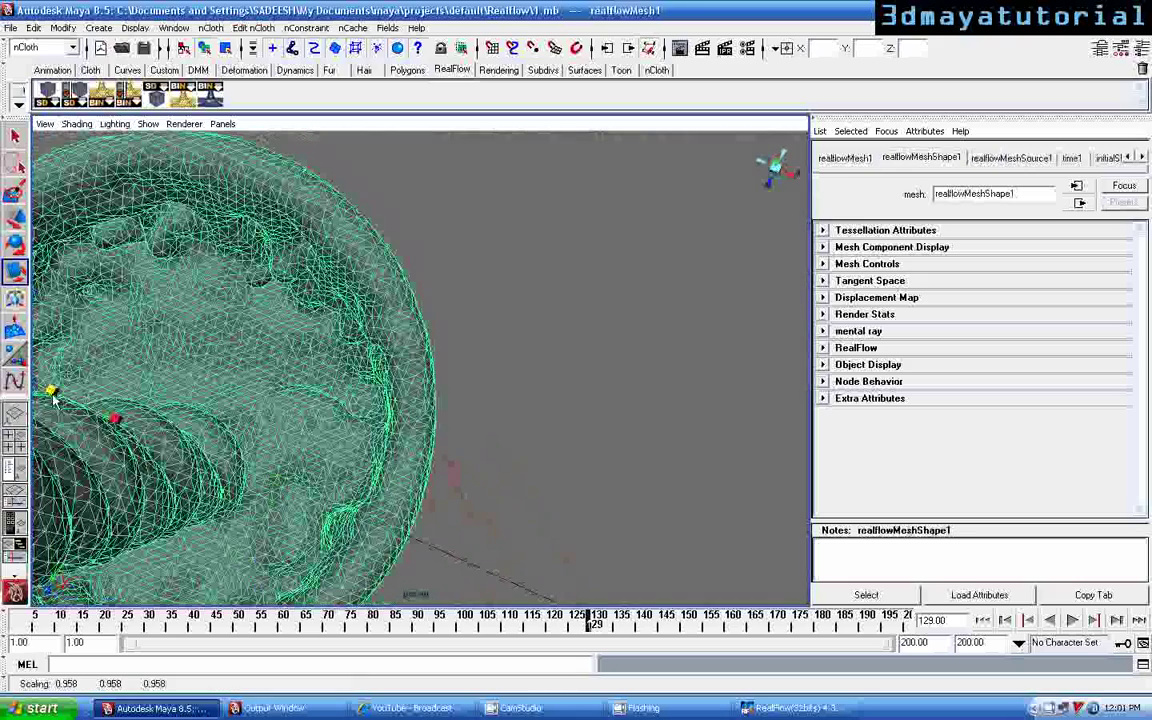
{"action": "left_click", "coordinate": [443, 437]}
Play the animation from frame 1 with the whole glass in view and stop it at frame 118
{"action": "left_click_drag", "start_coordinate": [443, 437], "coordinate": [88, 355], "text": "alt"}
{"action": "scroll", "coordinate": [572, 461], "scroll_direction": "down", "scroll_amount": 5}
{"action": "left_click_drag", "start_coordinate": [558, 468], "coordinate": [472, 436], "text": "alt"}
{"action": "left_click", "coordinate": [1005, 620]}
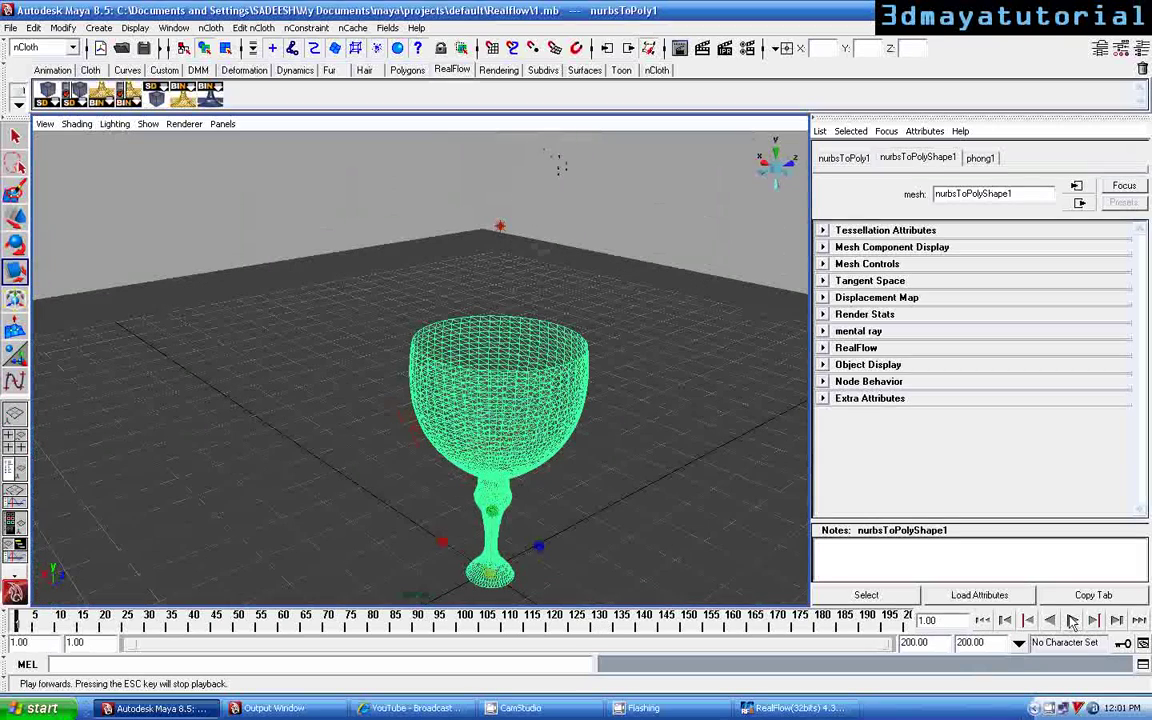
{"action": "left_click", "coordinate": [1072, 621]}
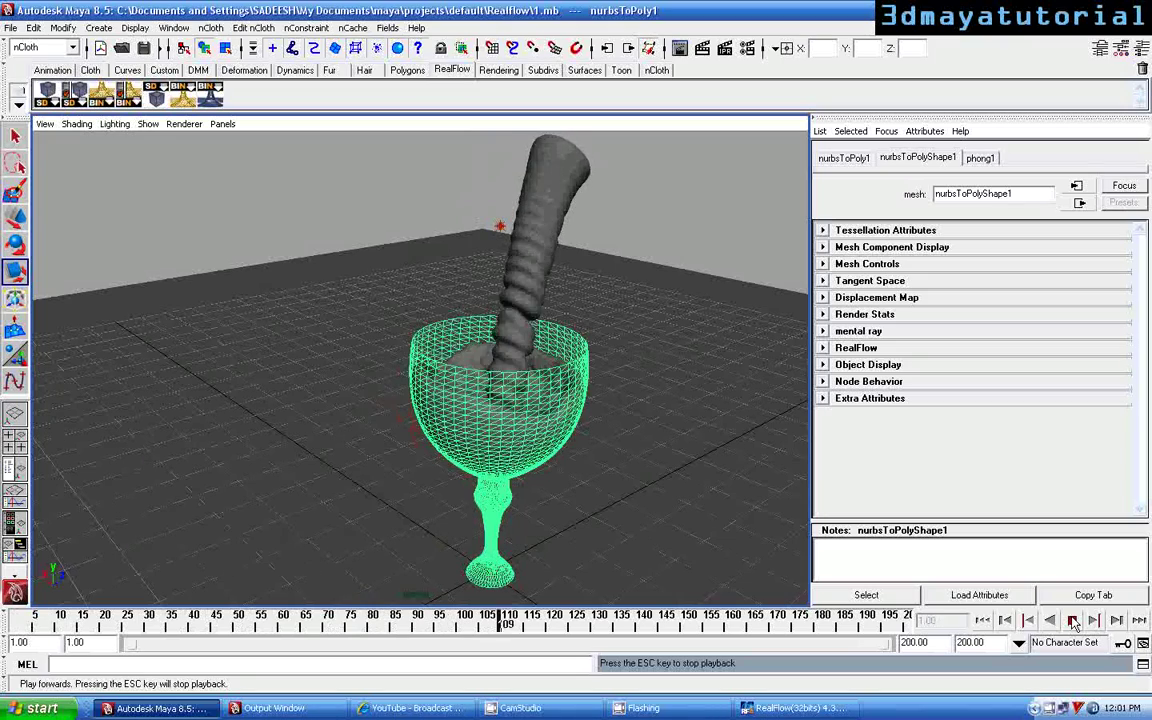
{"action": "left_click", "coordinate": [1072, 621]}
Select the fluid mesh and assign a new Phong material to it
{"action": "left_click_drag", "start_coordinate": [362, 404], "coordinate": [543, 371], "text": "alt"}
{"action": "middle_click_drag", "start_coordinate": [543, 365], "coordinate": [601, 450], "text": "alt"}
{"action": "left_click", "coordinate": [380, 284]}
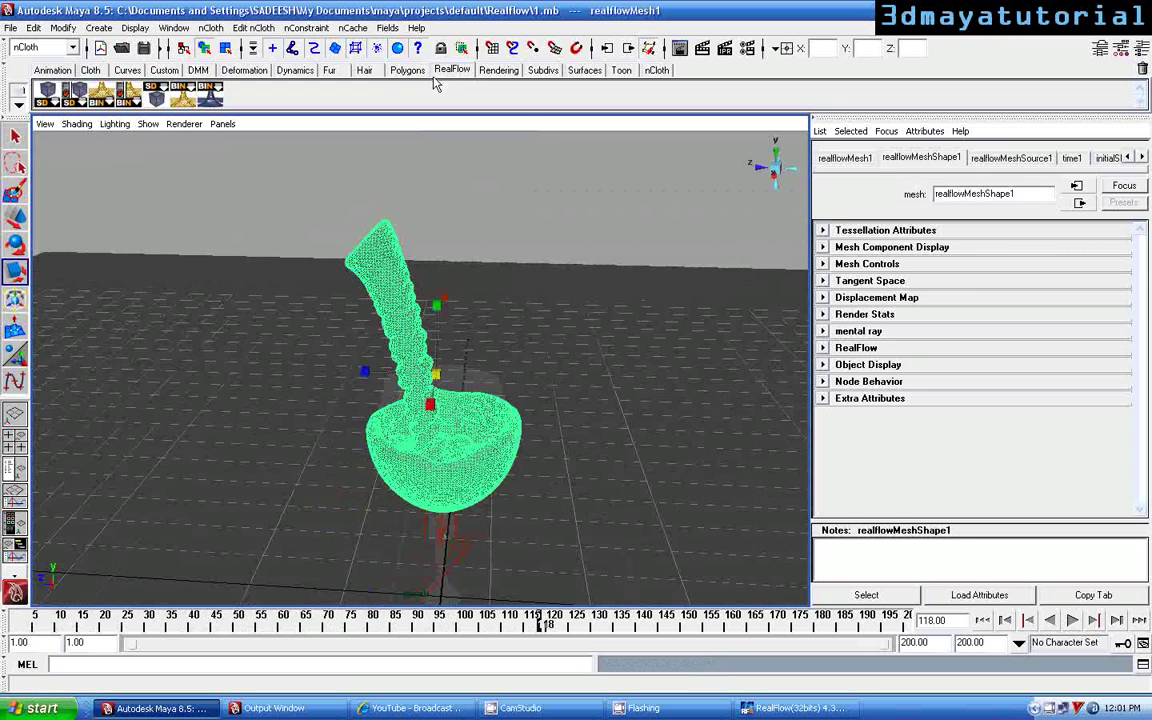
{"action": "left_click", "coordinate": [497, 70]}
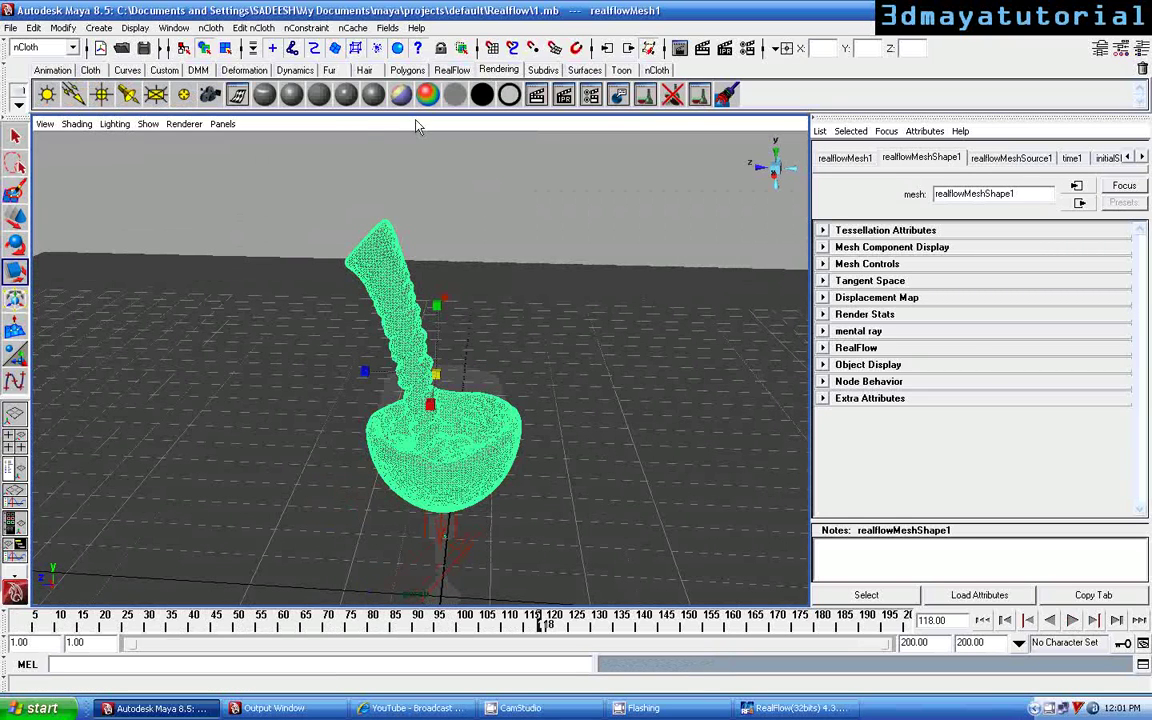
{"action": "left_click", "coordinate": [346, 94]}
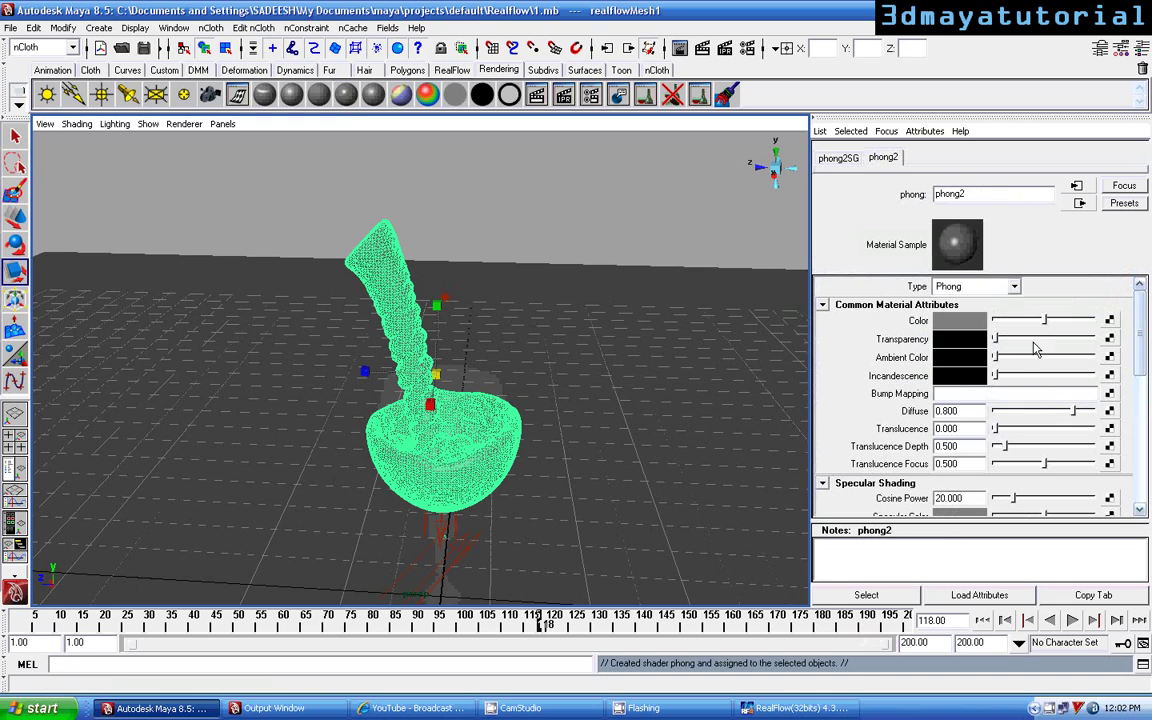
Make the fluid's Phong color a dark red and raise its transparency to slightly above half
{"action": "left_click", "coordinate": [950, 320]}
{"action": "left_click", "coordinate": [167, 160]}
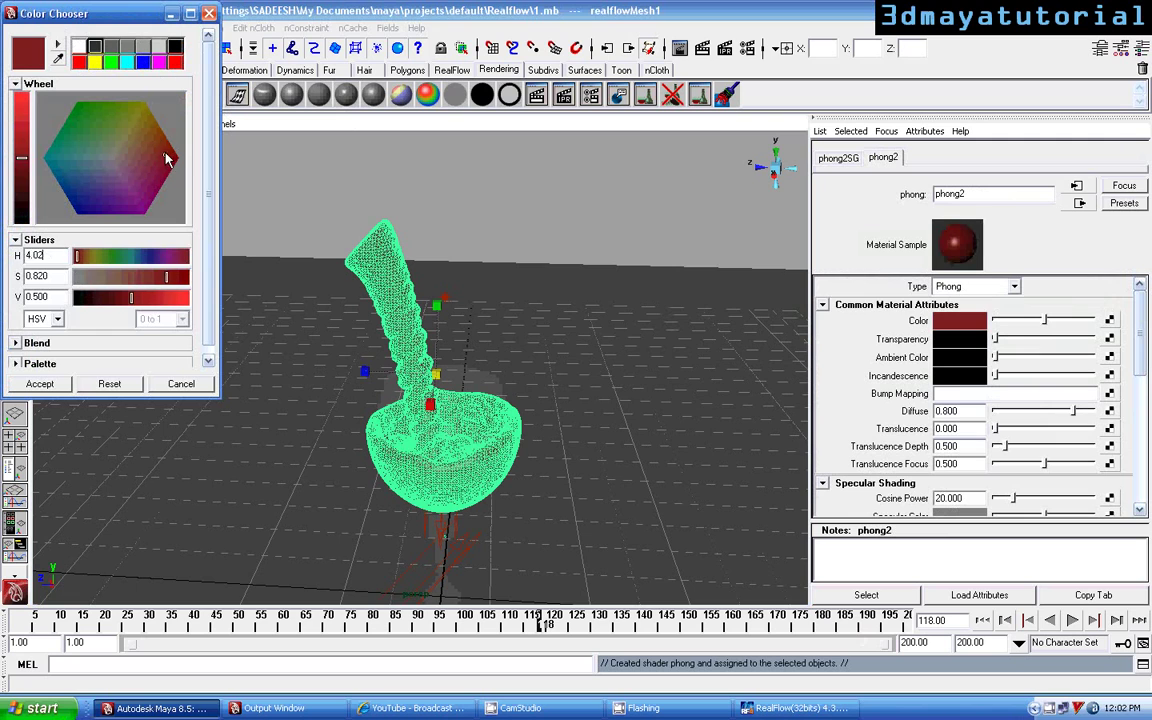
{"action": "left_click_drag", "start_coordinate": [20, 170], "coordinate": [20, 205]}
{"action": "left_click", "coordinate": [50, 386]}
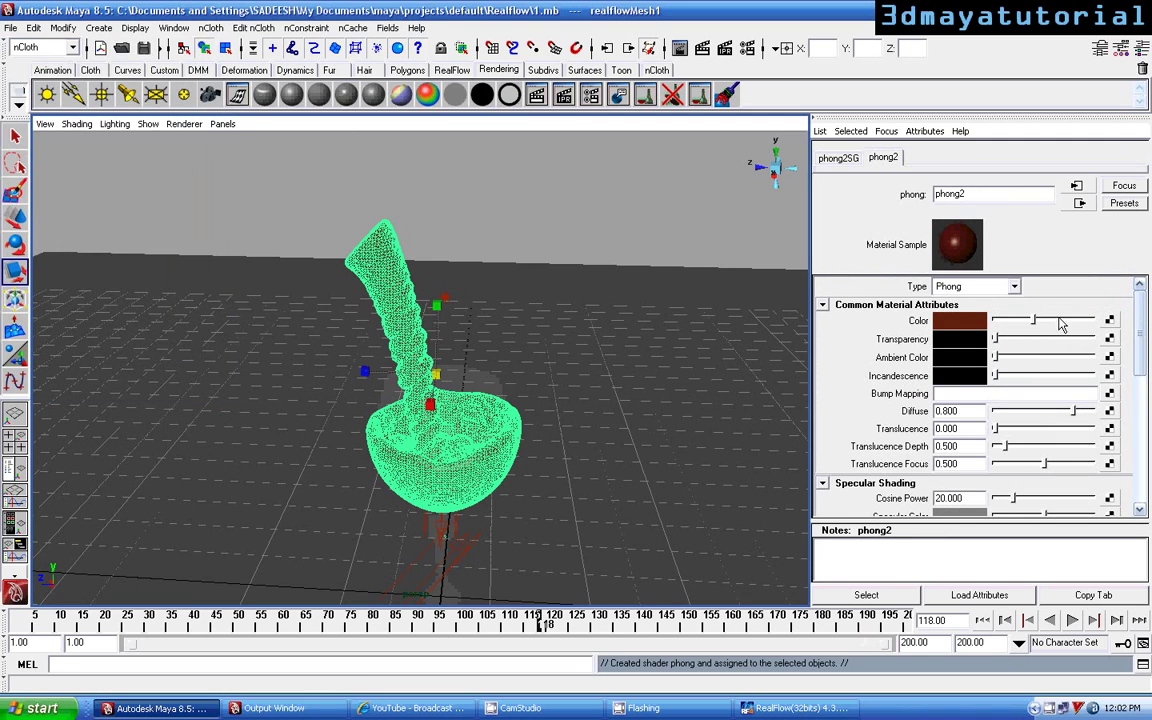
{"action": "left_click_drag", "start_coordinate": [1003, 343], "coordinate": [1052, 357]}
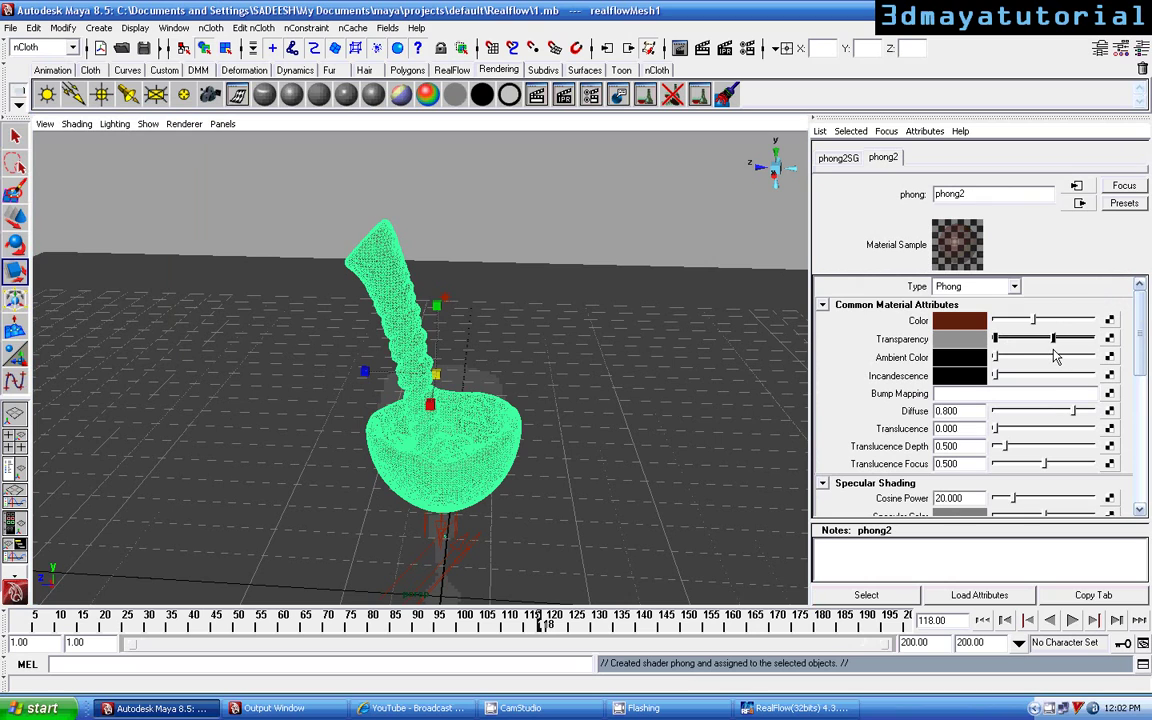
Set the fluid material's Cosine Power to 30 and its Specular Color to white
{"action": "left_click_drag", "start_coordinate": [1145, 352], "coordinate": [1135, 380]}
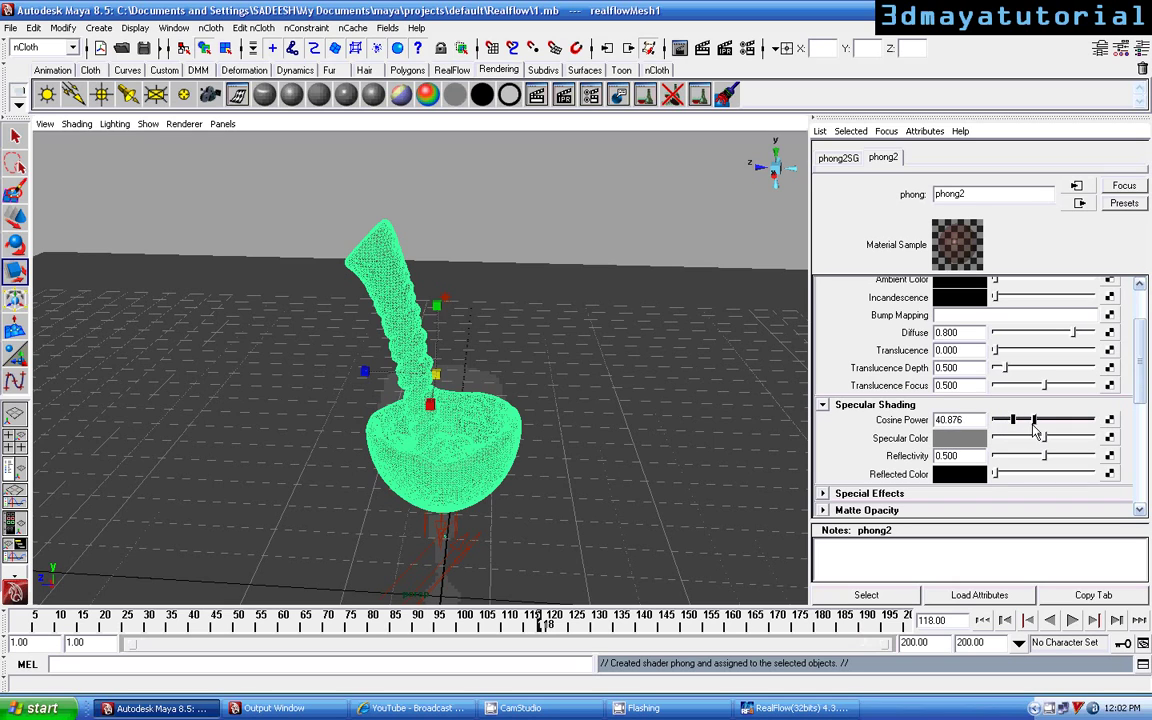
{"action": "left_click_drag", "start_coordinate": [962, 421], "coordinate": [946, 421]}
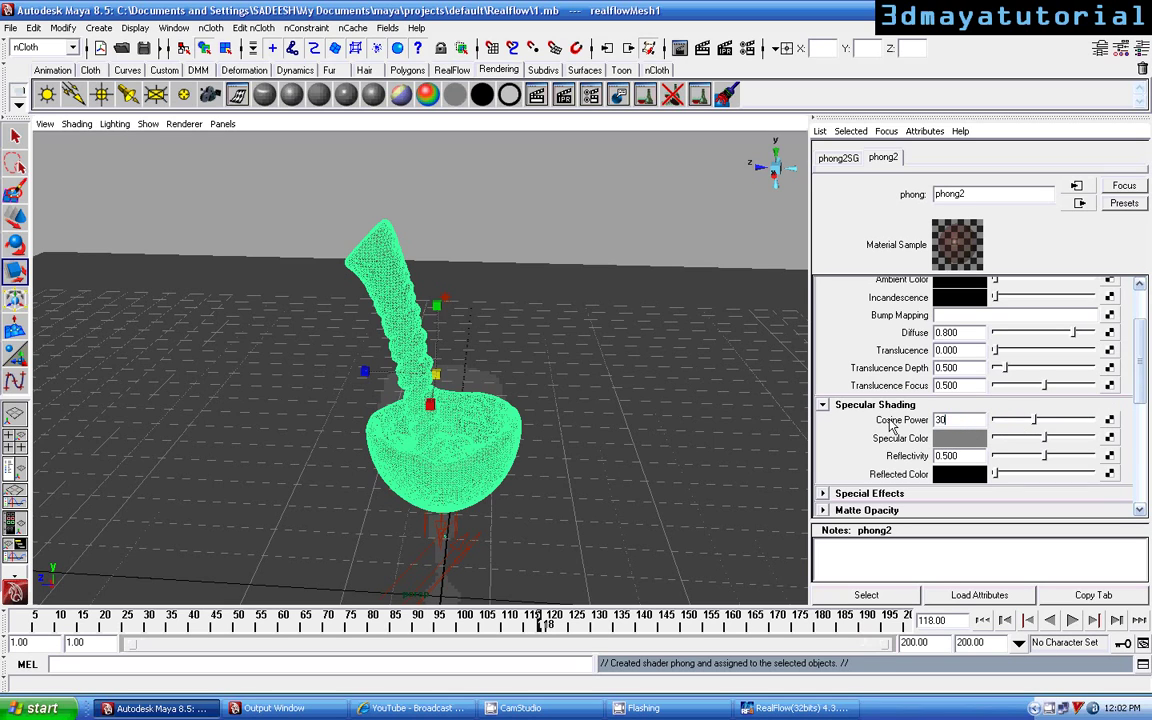
{"action": "left_click_drag", "start_coordinate": [1045, 440], "coordinate": [1094, 440]}
Render frame 118 to examine the wine material and close the render
{"action": "left_click", "coordinate": [629, 48]}
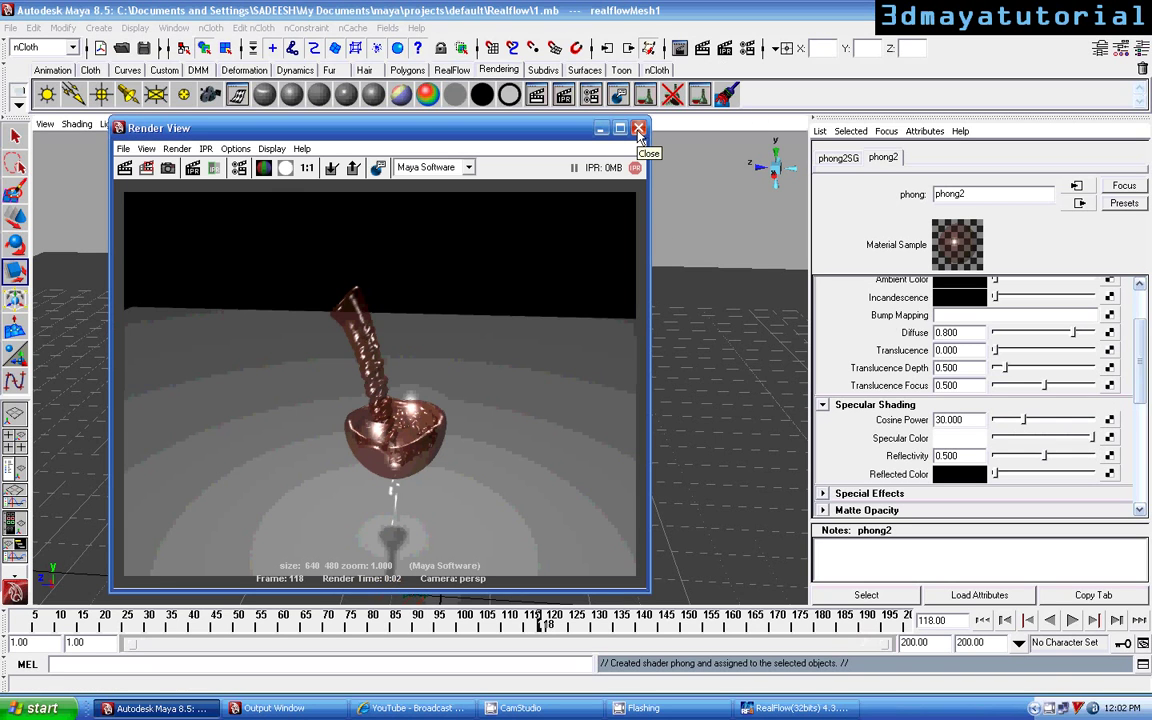
{"action": "left_click", "coordinate": [638, 129]}
Play the pouring animation from frame 1 in a lower, wider view and stop it at frame 200
{"action": "scroll", "coordinate": [574, 373], "scroll_direction": "down", "scroll_amount": 4}
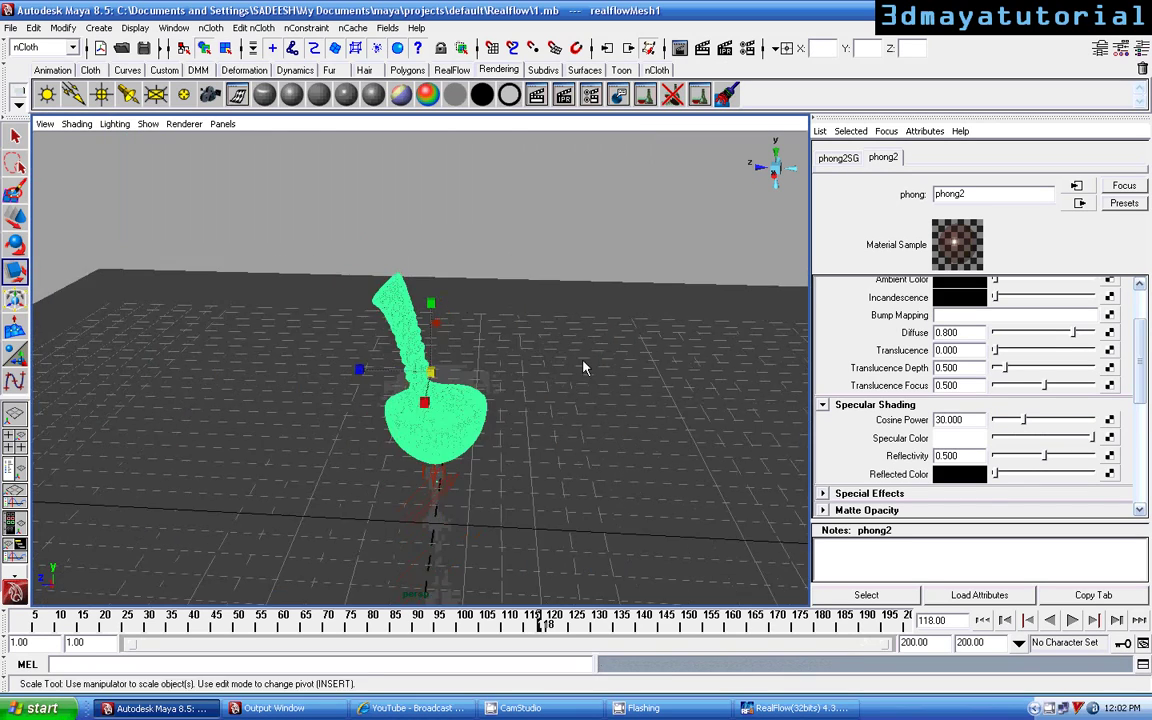
{"action": "left_click_drag", "start_coordinate": [563, 337], "coordinate": [579, 345], "text": "alt"}
{"action": "middle_click_drag", "start_coordinate": [579, 345], "coordinate": [588, 269], "text": "alt"}
{"action": "left_click_drag", "start_coordinate": [587, 269], "coordinate": [585, 305], "text": "alt"}
{"action": "right_click_drag", "start_coordinate": [585, 305], "coordinate": [604, 352], "text": "alt"}
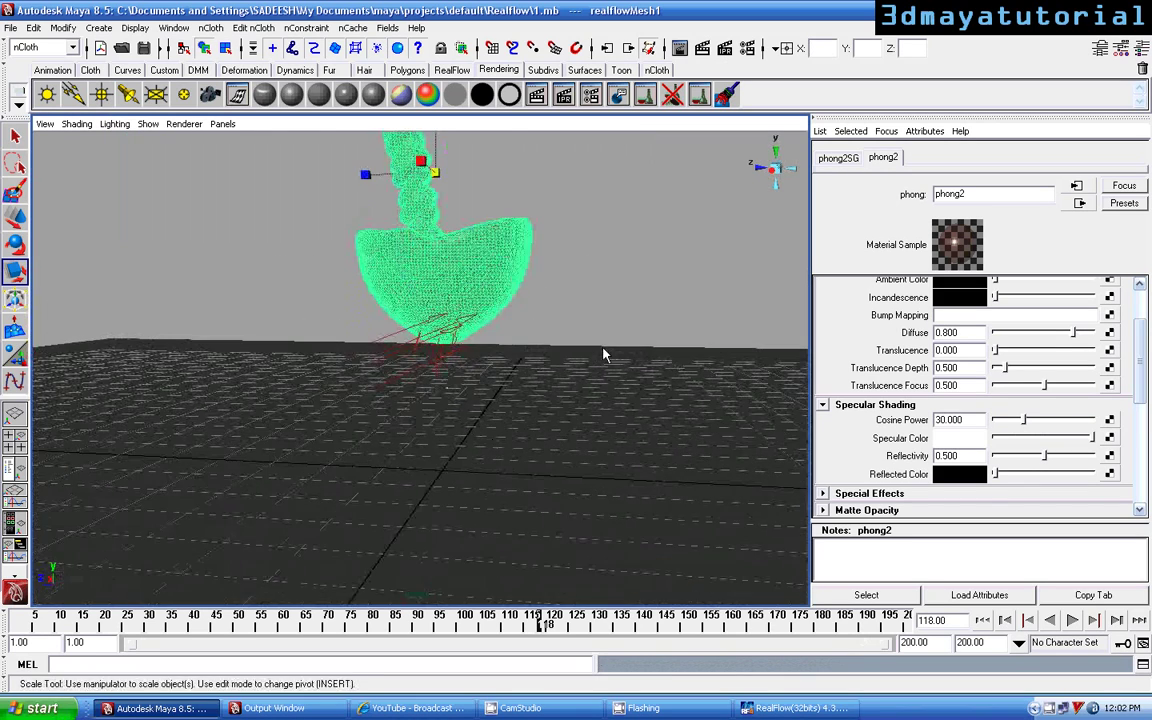
{"action": "middle_click_drag", "start_coordinate": [554, 376], "coordinate": [548, 452], "text": "alt"}
{"action": "left_click_drag", "start_coordinate": [548, 453], "coordinate": [537, 462], "text": "alt"}
{"action": "left_click", "coordinate": [982, 620]}
{"action": "left_click", "coordinate": [1072, 620]}
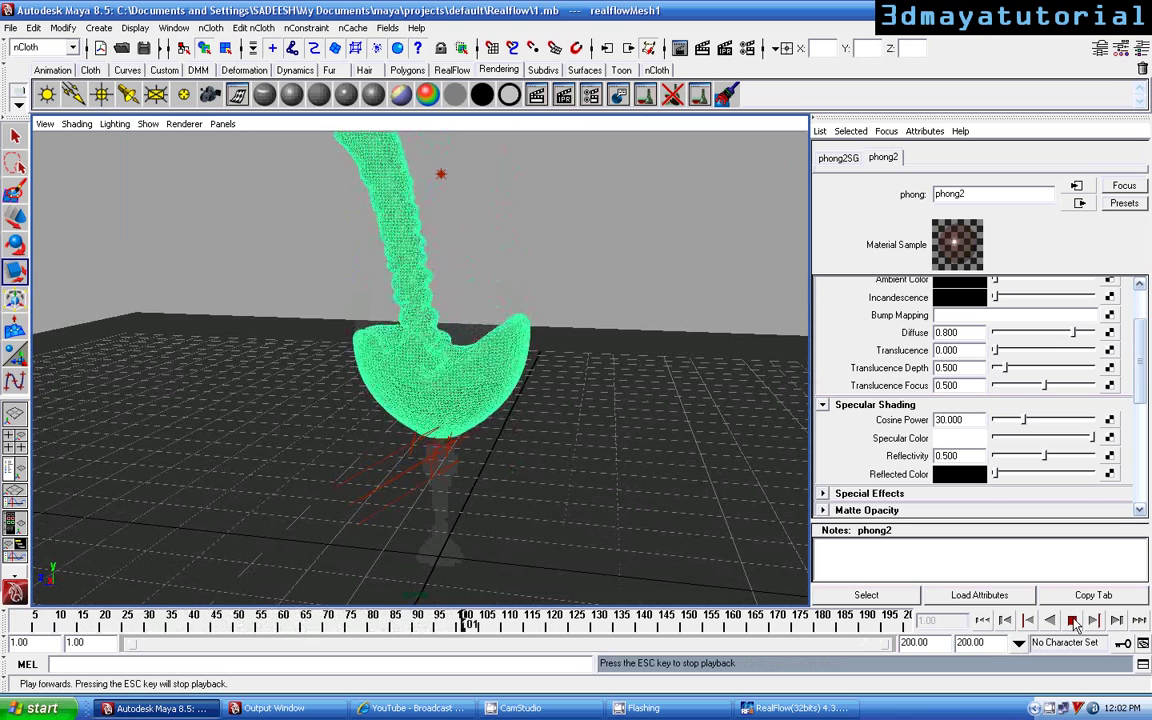
{"action": "scroll", "coordinate": [515, 375], "scroll_direction": "down", "scroll_amount": 5}
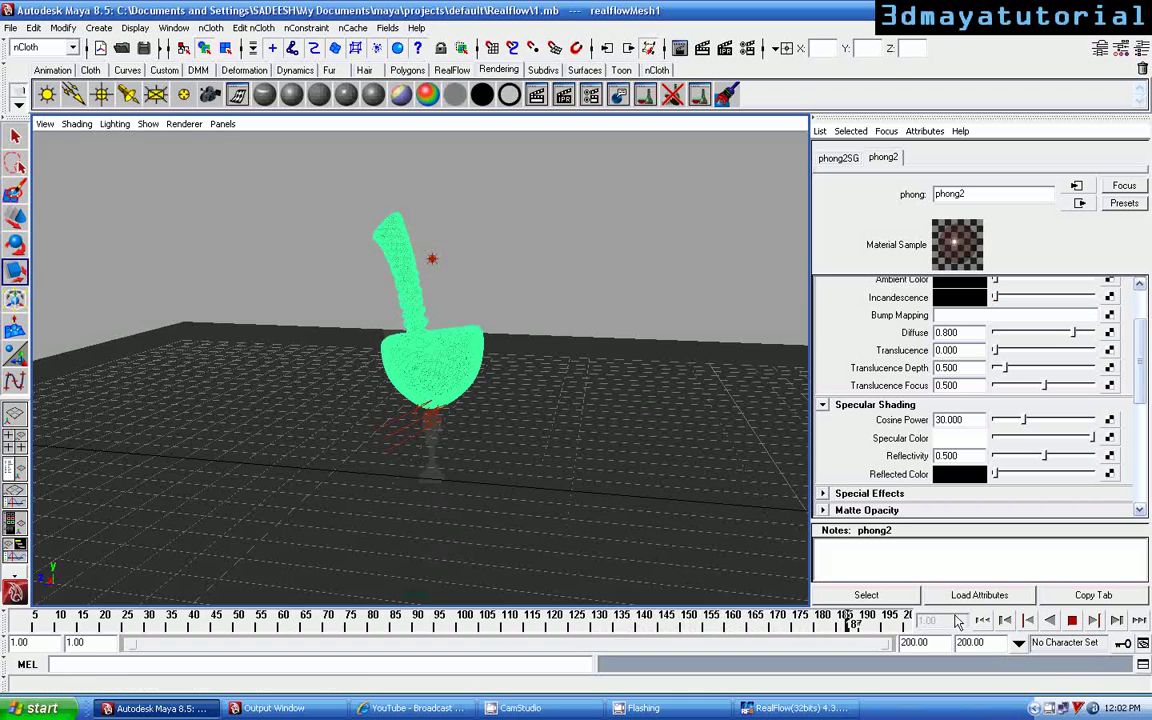
{"action": "left_click", "coordinate": [1071, 621]}
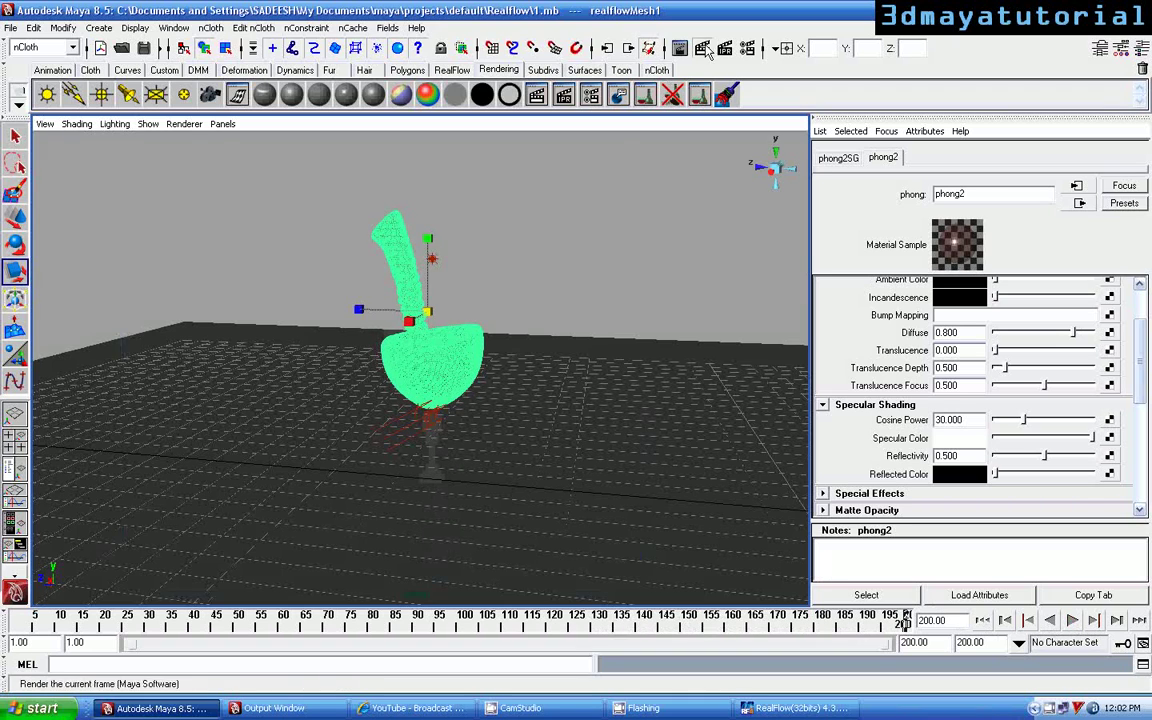
Render frame 200 from two different camera angles, closing each render after viewing it
{"action": "left_click", "coordinate": [628, 48]}
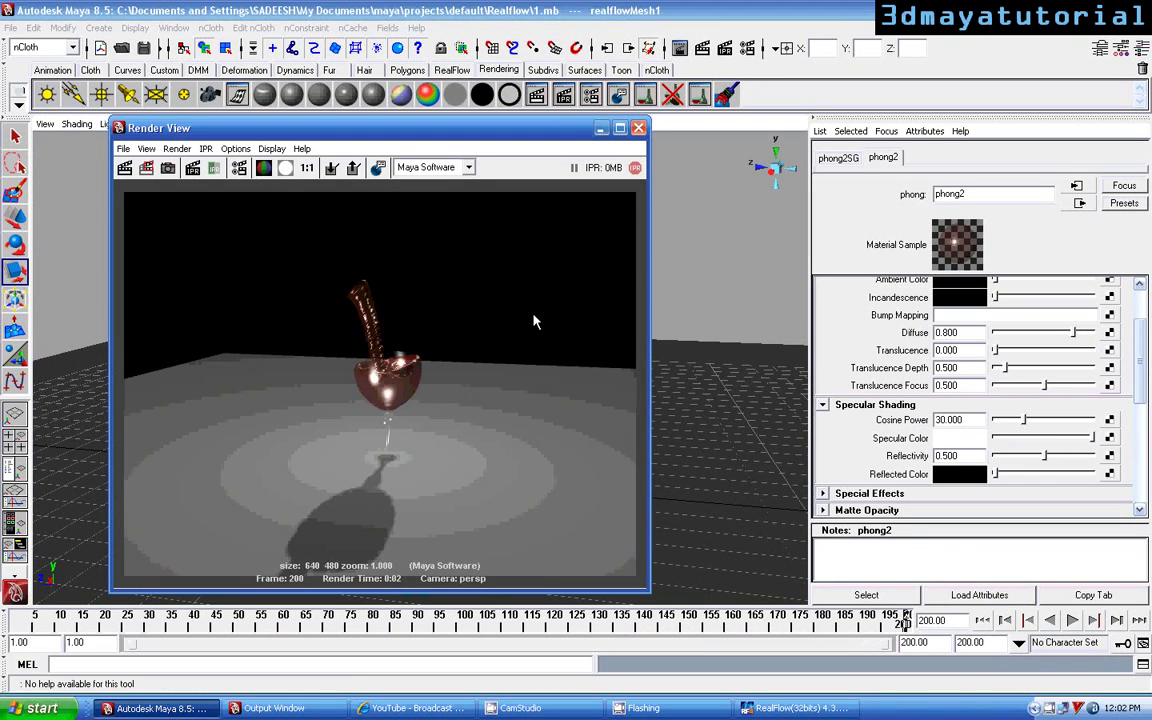
{"action": "left_click", "coordinate": [638, 128]}
{"action": "left_click_drag", "start_coordinate": [611, 338], "coordinate": [602, 344], "text": "alt"}
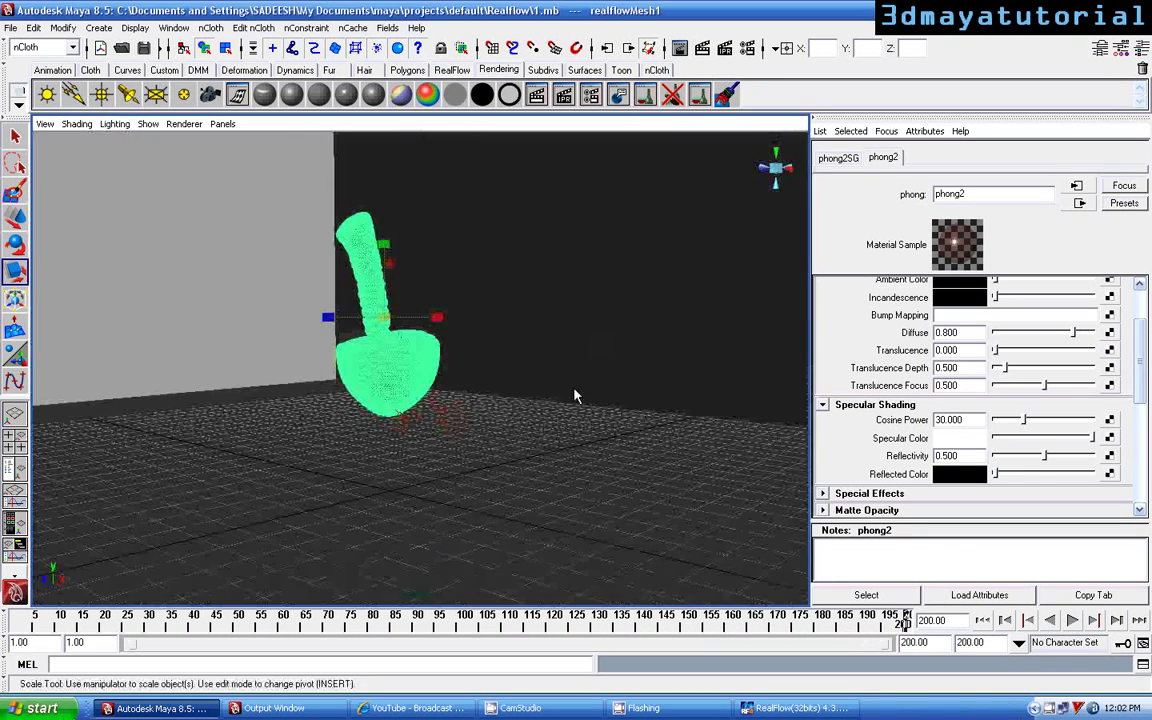
{"action": "left_click_drag", "start_coordinate": [576, 394], "coordinate": [580, 378], "text": "alt"}
{"action": "left_click", "coordinate": [701, 49]}
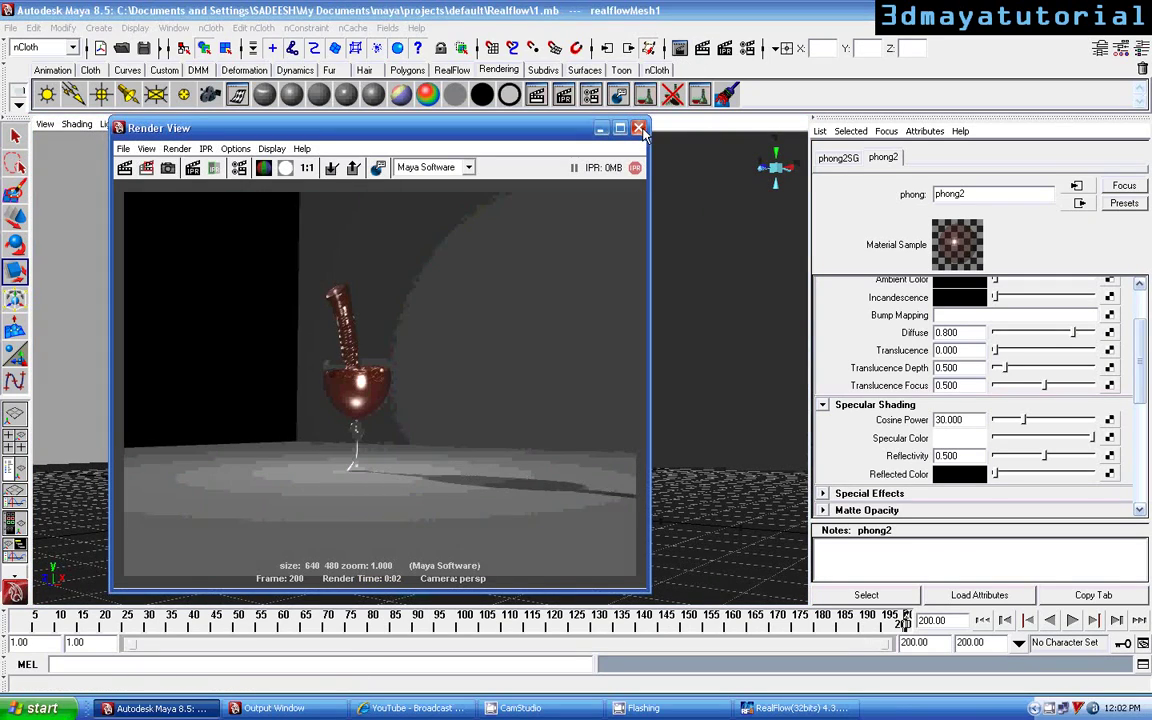
{"action": "left_click", "coordinate": [639, 128]}
Play the fluid animation backwards in a close-up view and forwards again, stopping at frame 54
{"action": "scroll", "coordinate": [514, 316], "scroll_direction": "up", "scroll_amount": 5}
{"action": "left_click_drag", "start_coordinate": [486, 356], "coordinate": [511, 409], "text": "alt"}
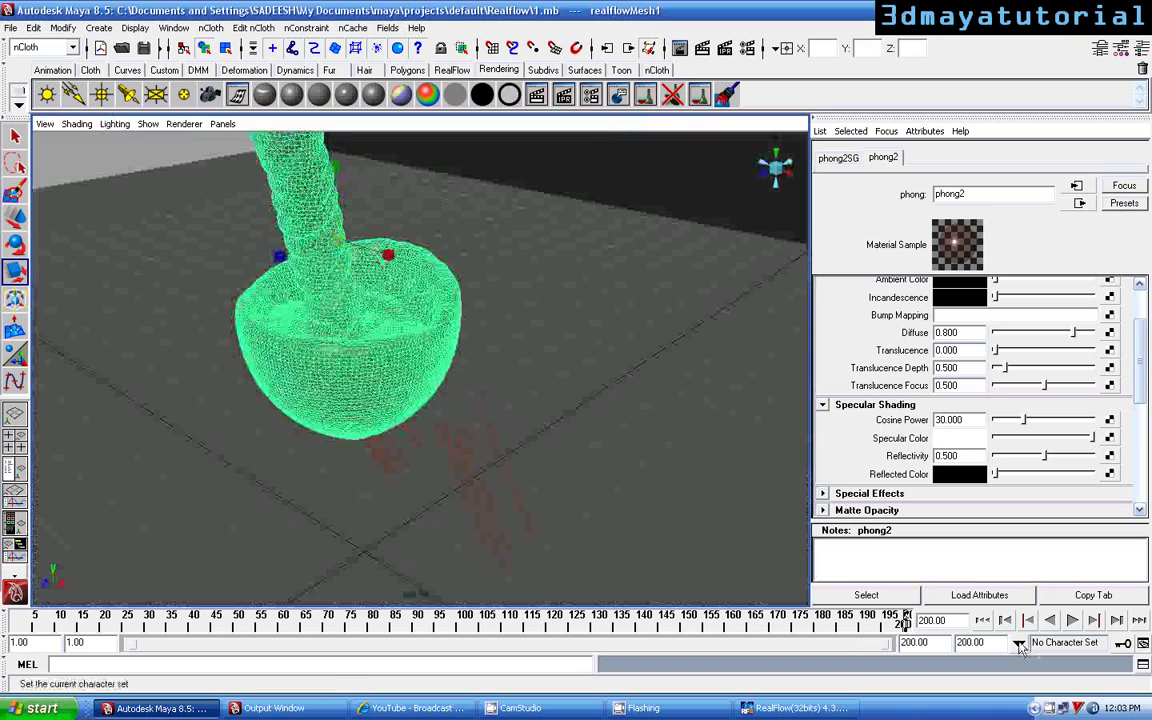
{"action": "left_click", "coordinate": [1049, 621]}
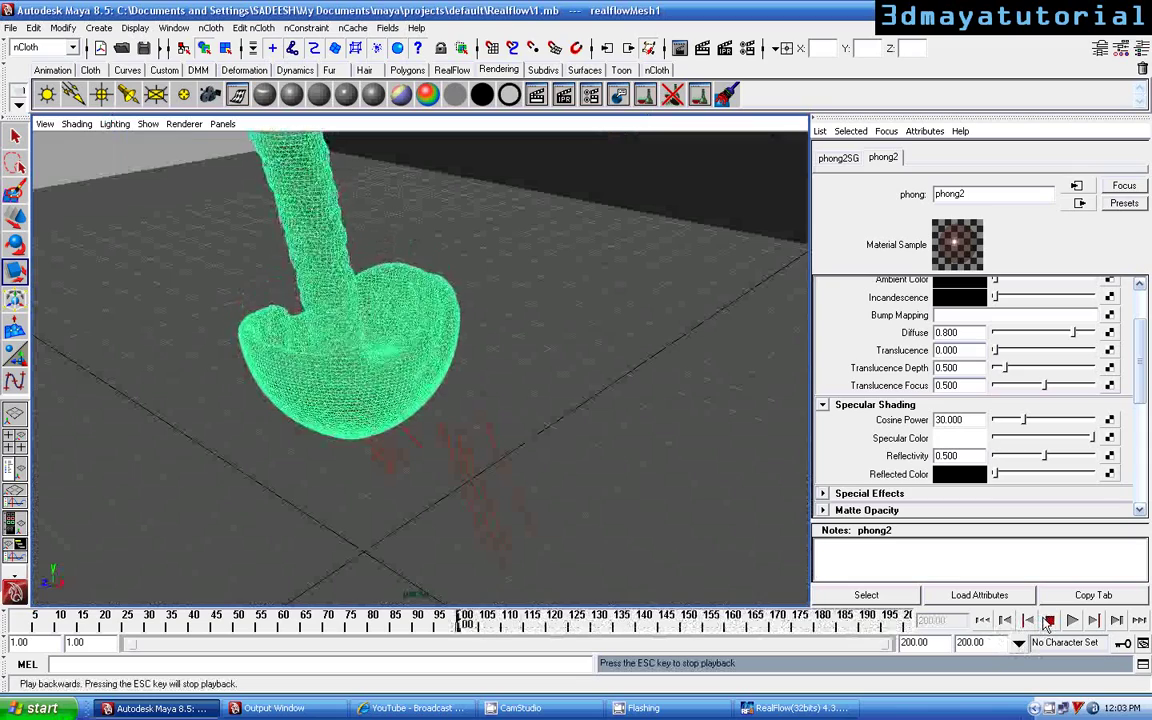
{"action": "left_click", "coordinate": [1048, 620]}
{"action": "left_click", "coordinate": [1048, 620]}
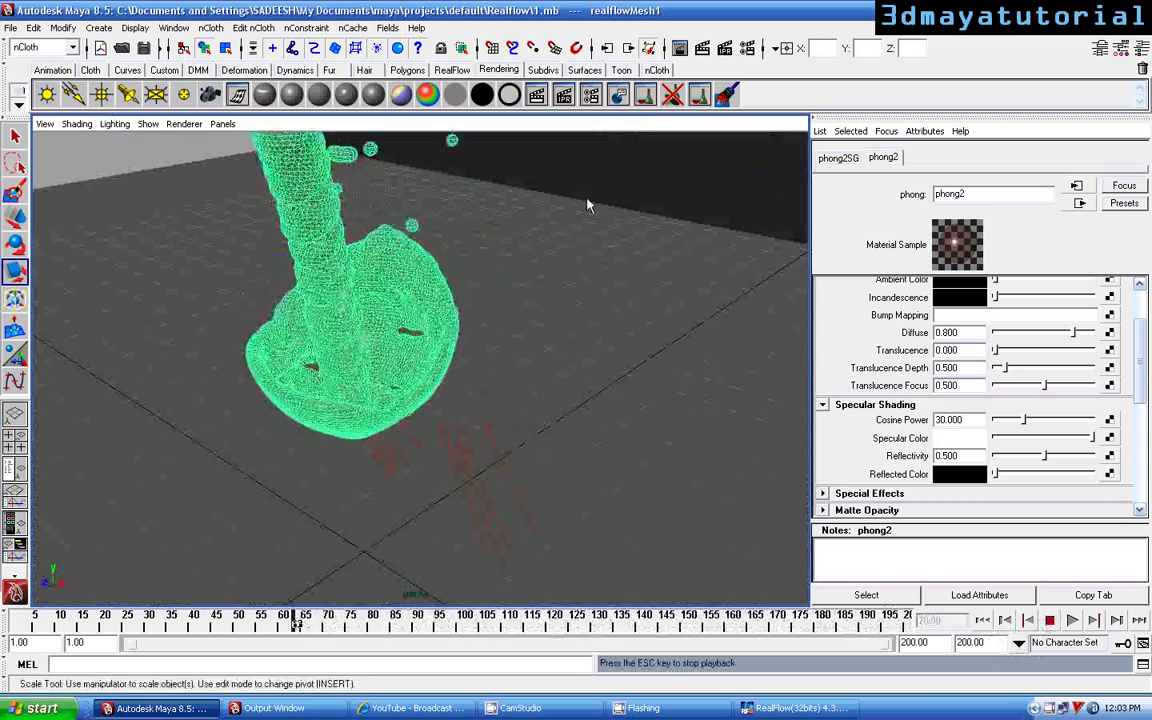
{"action": "left_click", "coordinate": [1049, 620]}
{"action": "left_click", "coordinate": [1071, 620]}
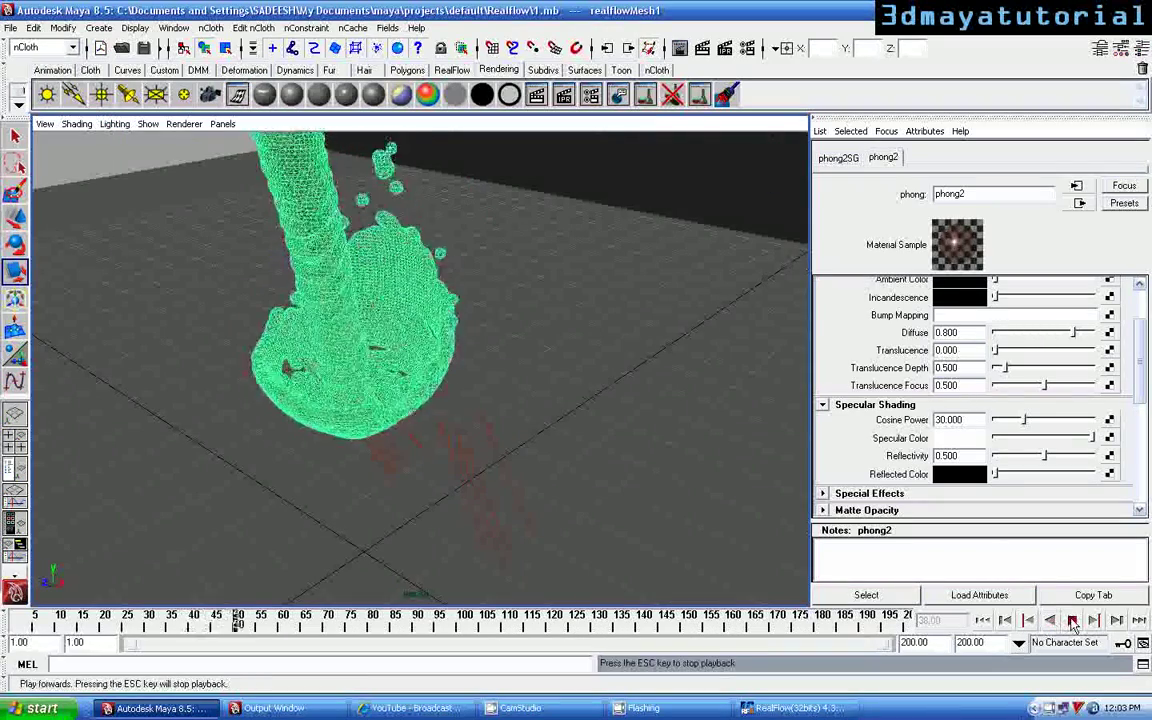
{"action": "left_click", "coordinate": [1072, 620]}
Render frame 54 from a lower angle to examine the splash and close the render
{"action": "left_click_drag", "start_coordinate": [620, 450], "coordinate": [566, 420], "text": "alt"}
{"action": "scroll", "coordinate": [525, 368], "scroll_direction": "down", "scroll_amount": 5}
{"action": "left_click", "coordinate": [648, 48]}
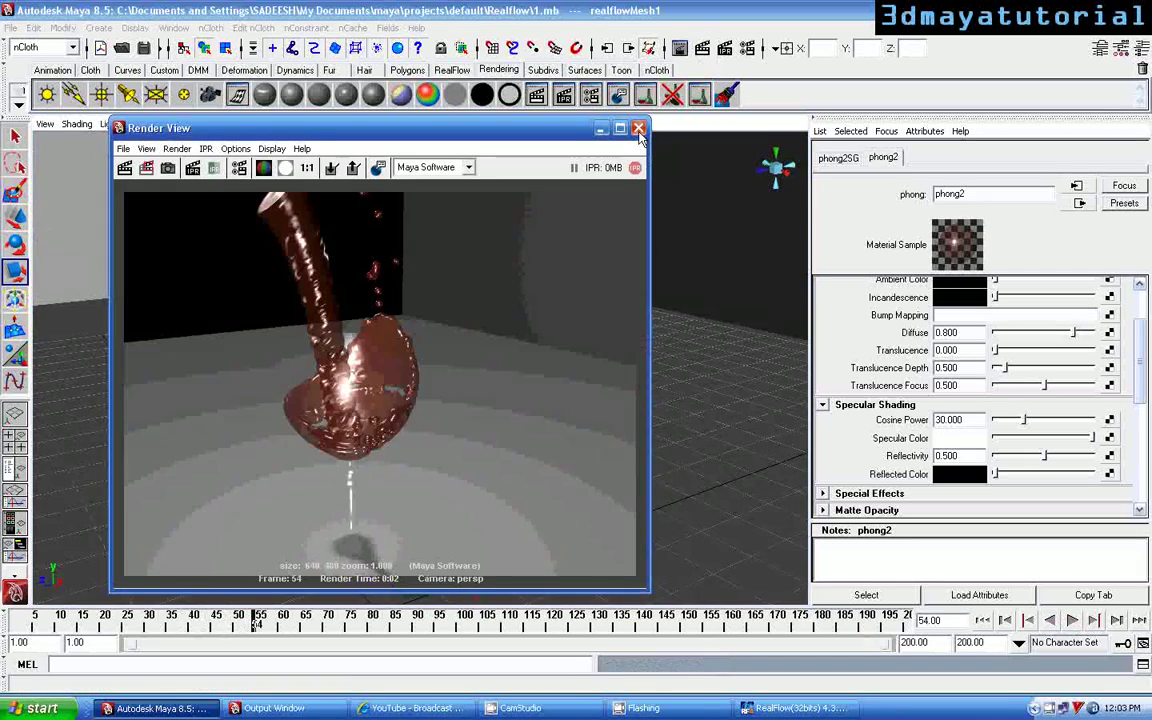
{"action": "left_click", "coordinate": [638, 128]}
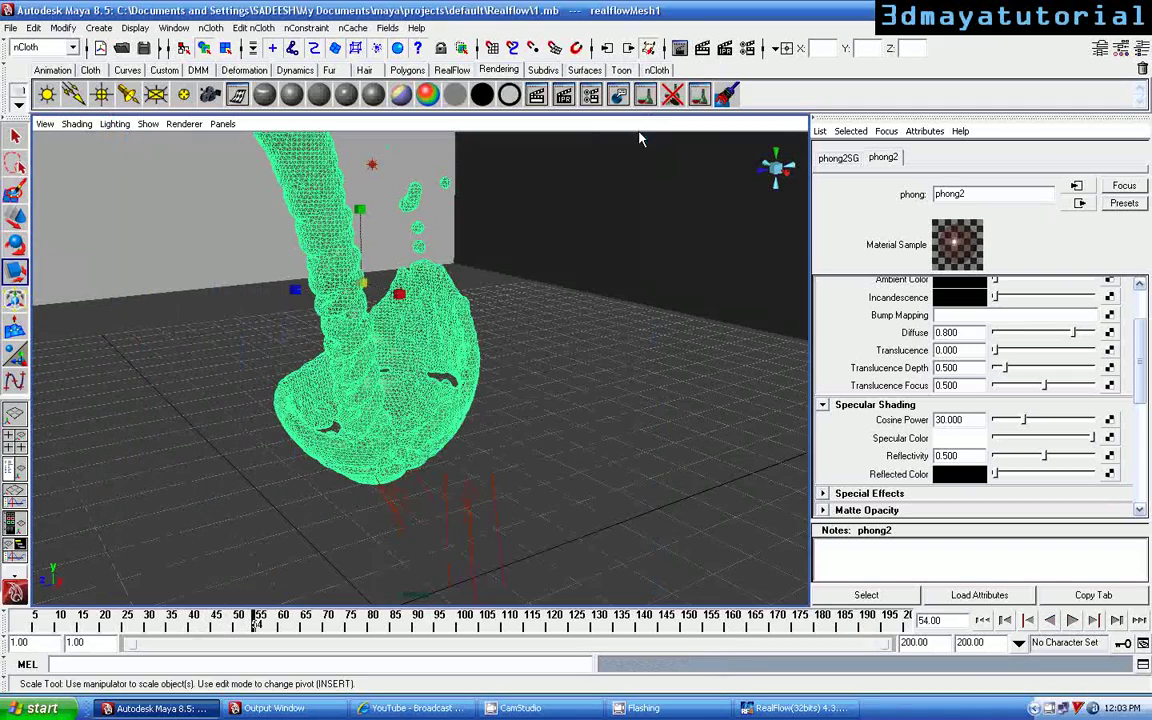
Play the animation on to frame 111, render that frame and close the render
{"action": "left_click", "coordinate": [1076, 621]}
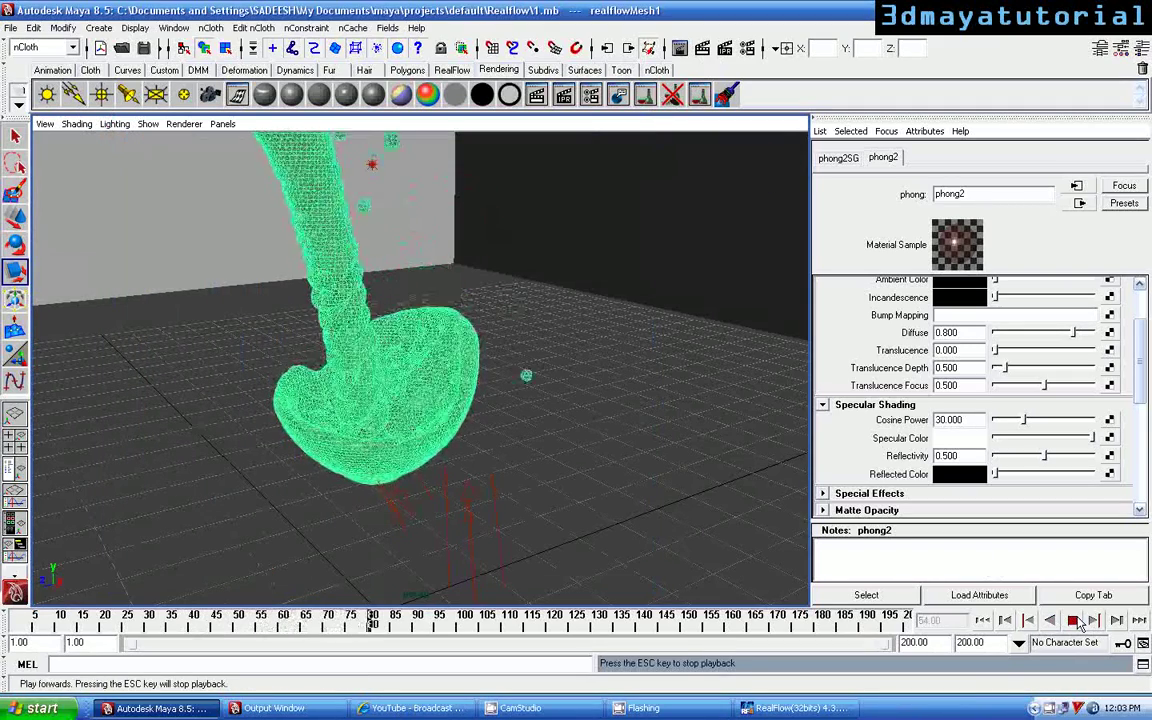
{"action": "left_click", "coordinate": [679, 48]}
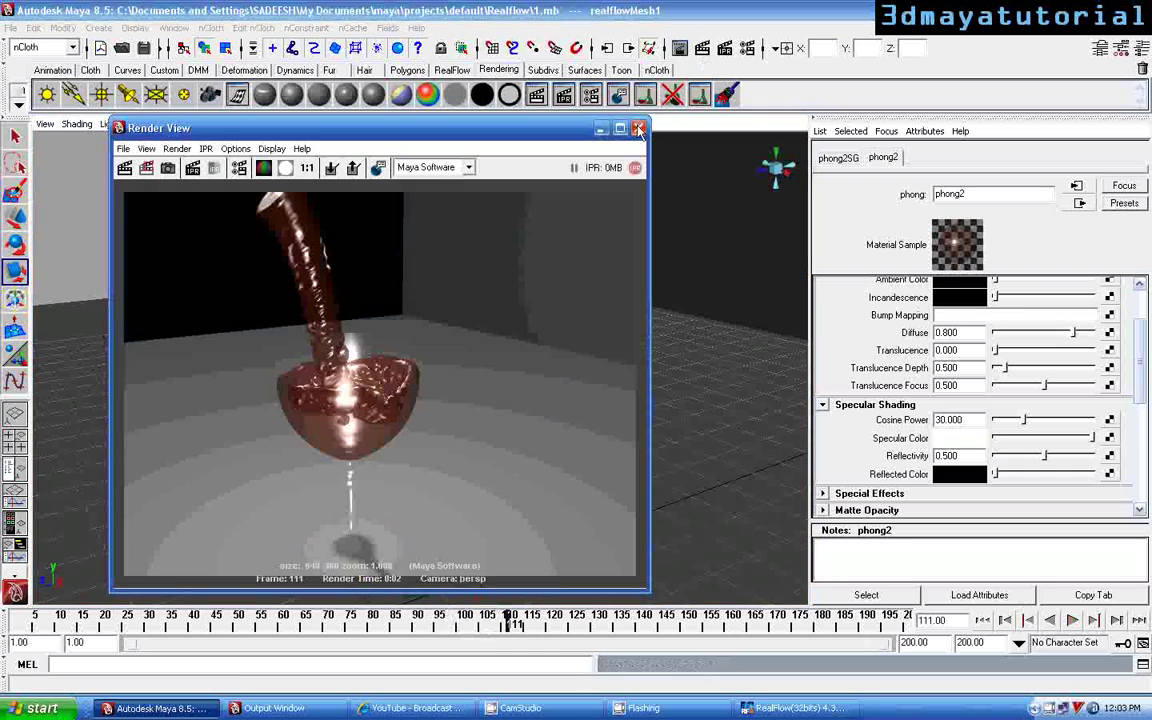
{"action": "left_click", "coordinate": [639, 129]}
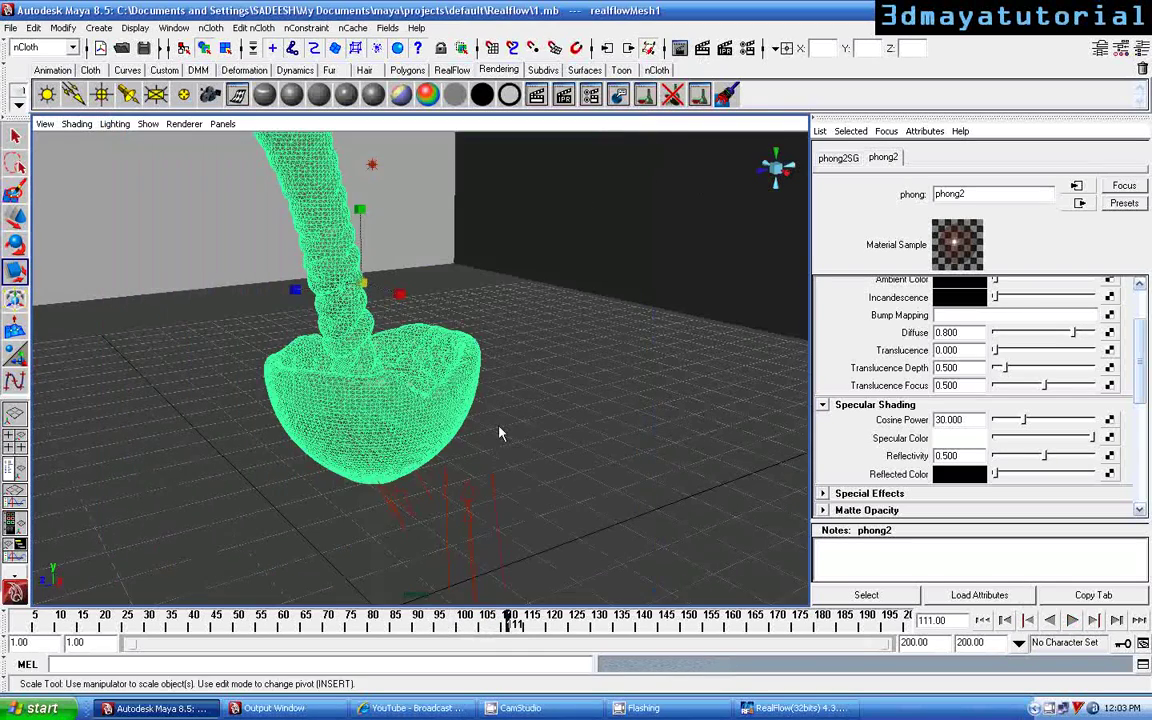
Play the animation forward from frame 111 in a more distant view of the fluid and glass
{"action": "scroll", "coordinate": [499, 425], "scroll_direction": "down", "scroll_amount": 4}
{"action": "left_click_drag", "start_coordinate": [503, 423], "coordinate": [488, 398], "text": "alt"}
{"action": "left_click", "coordinate": [1071, 620]}
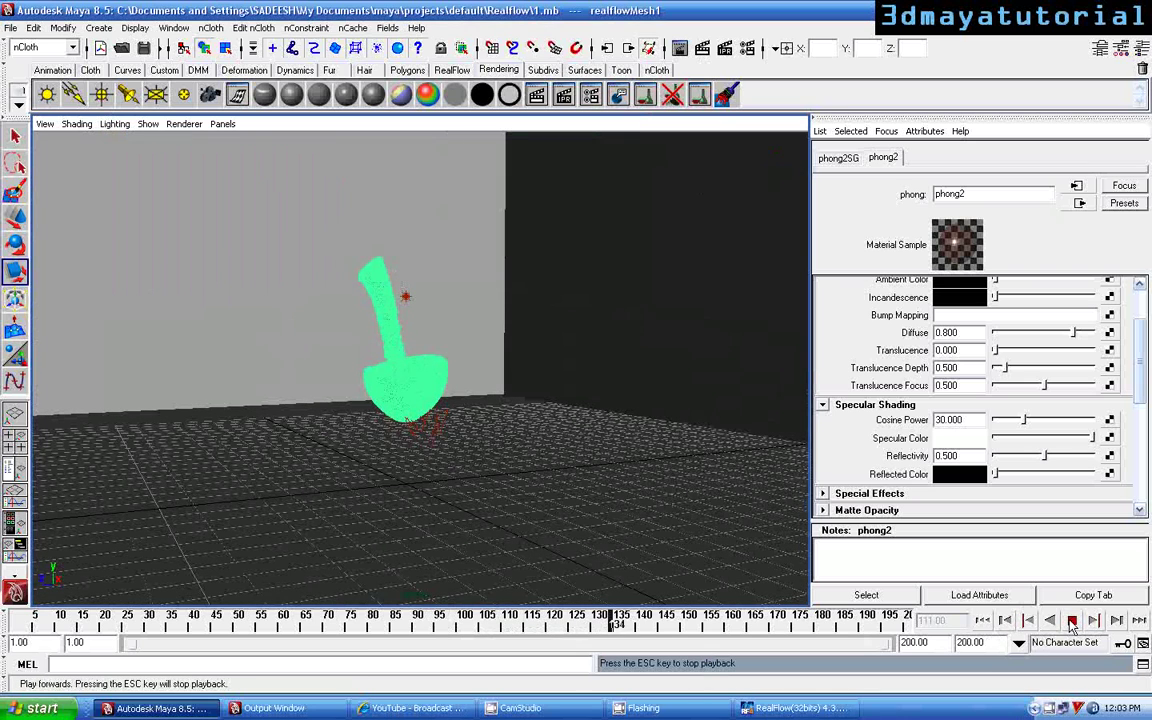